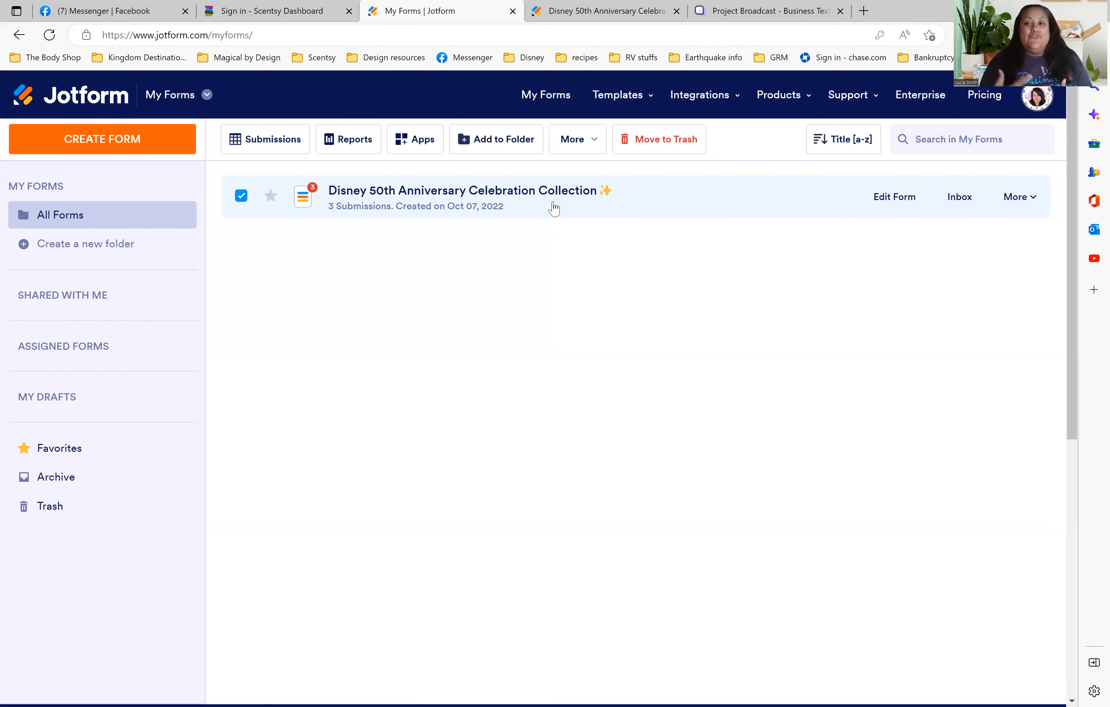
Step: Copy the web address of the published Disney 50th Anniversary Celebration Collection form and return to the My Forms list
click(603, 9)
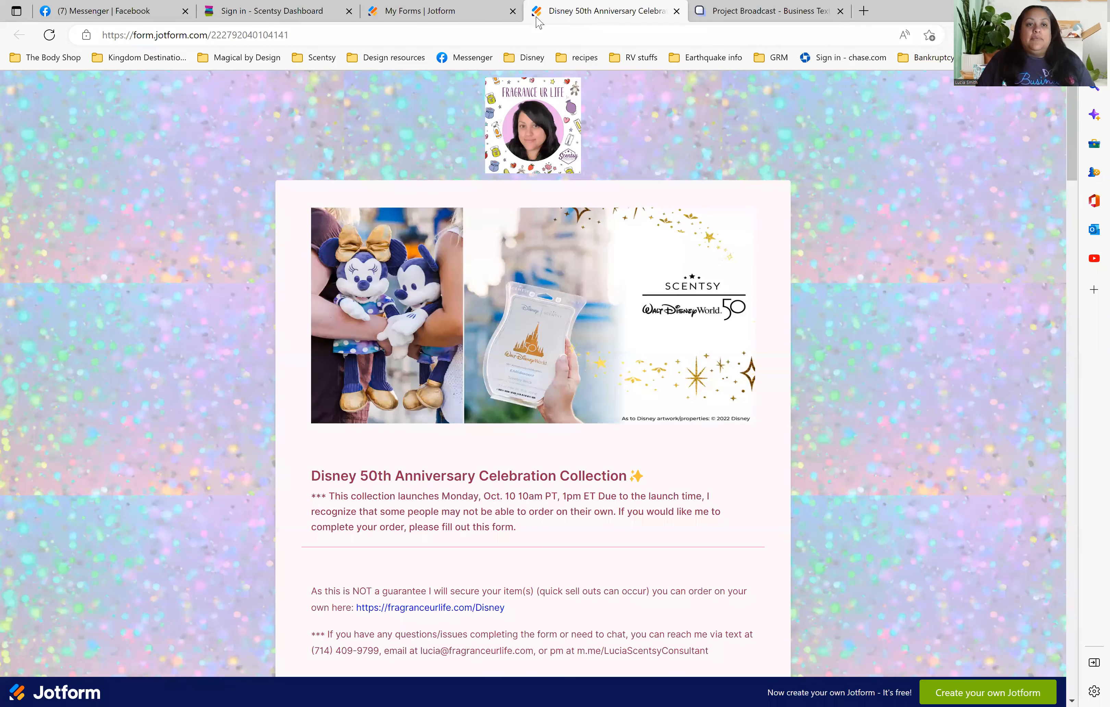
key(ctrl+l)
click(391, 9)
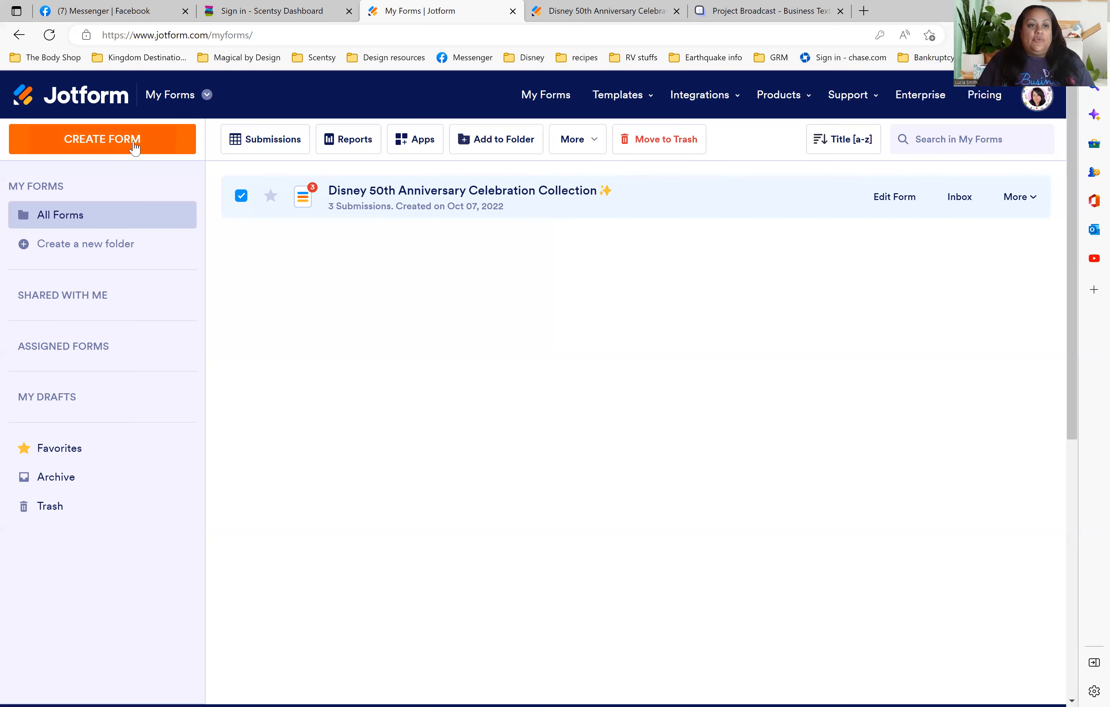
Step: Start creating a new form with the Import Form method
click(132, 144)
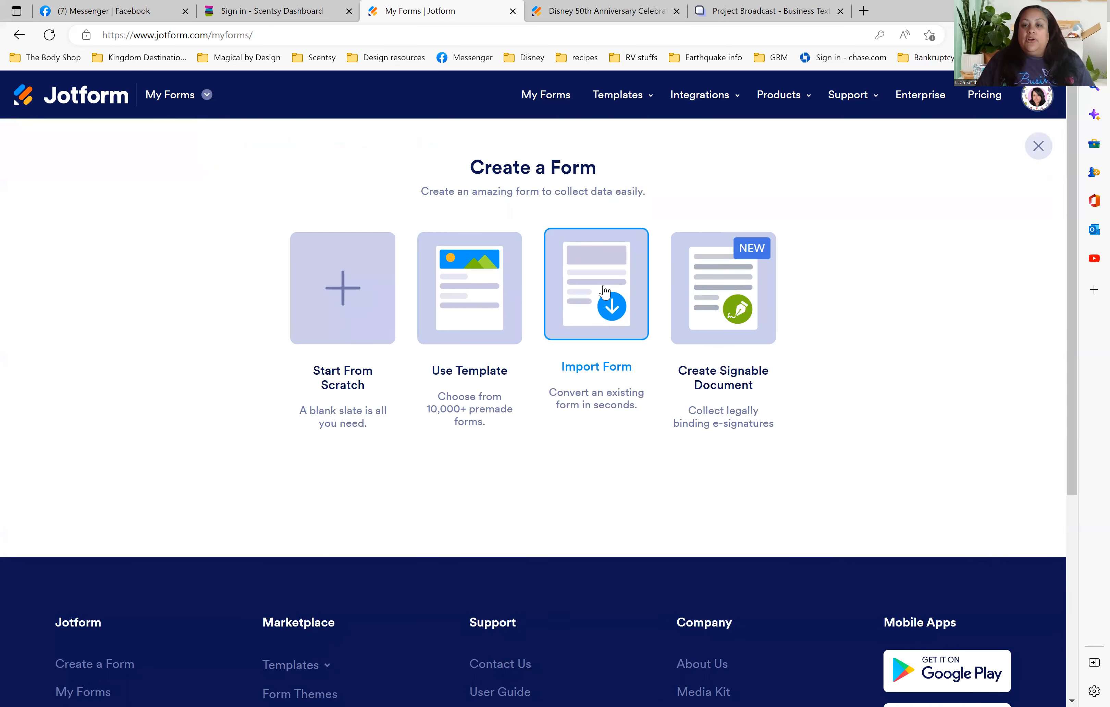
click(612, 265)
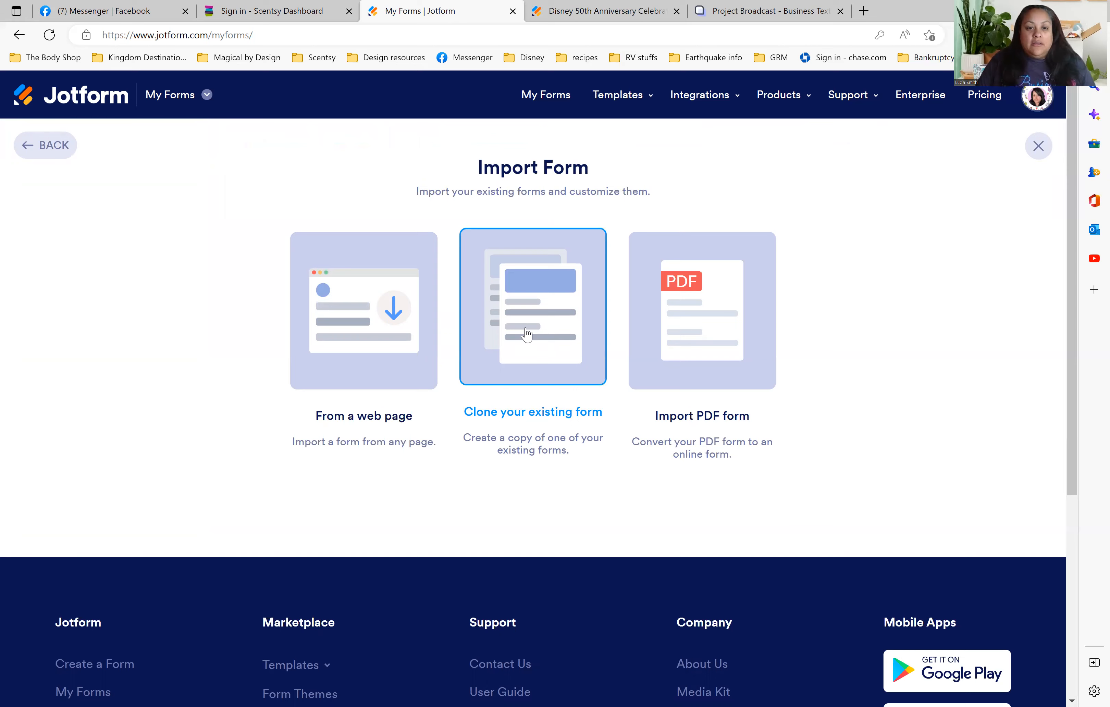
click(527, 334)
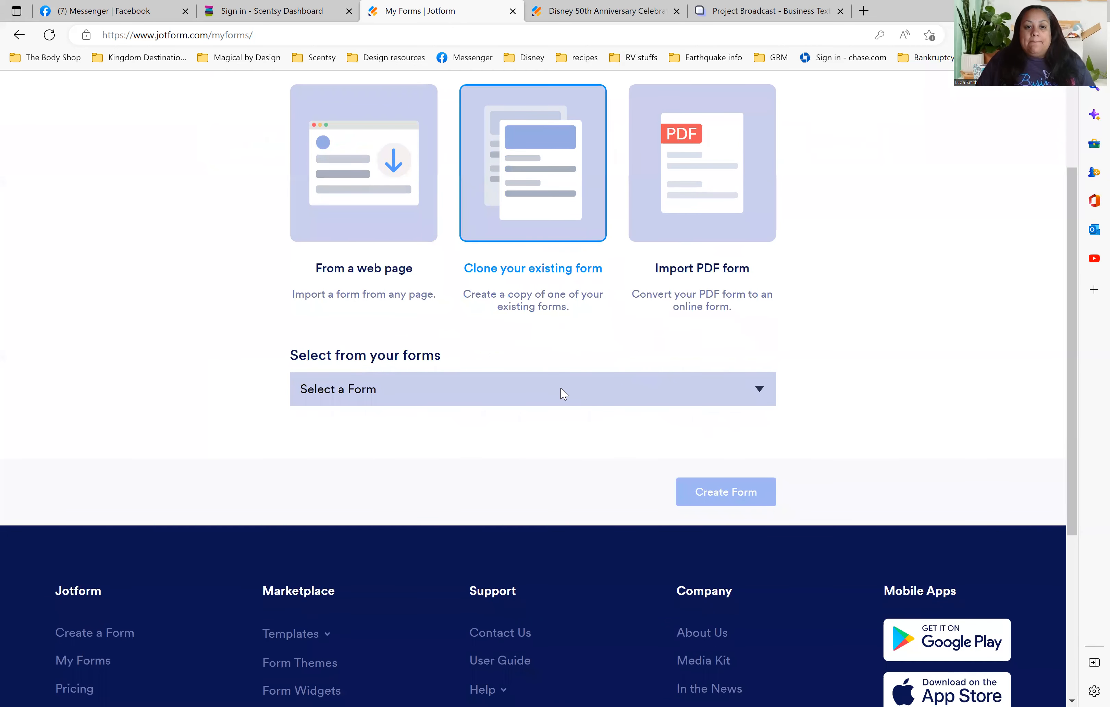
click(624, 397)
click(440, 188)
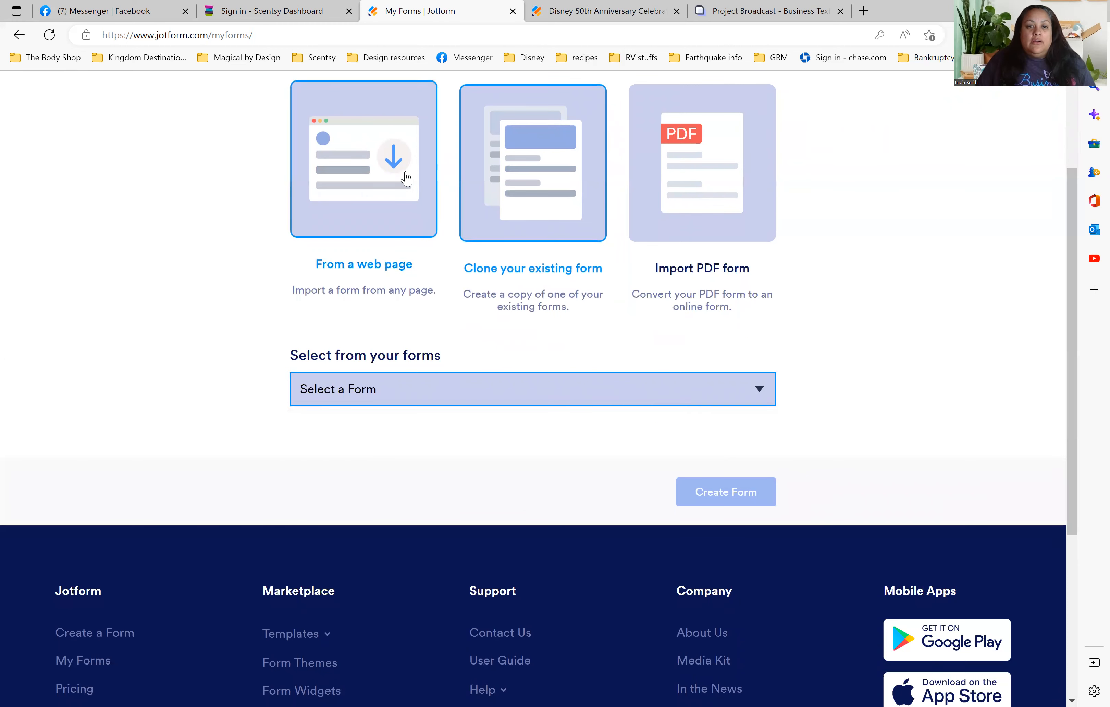
click(406, 177)
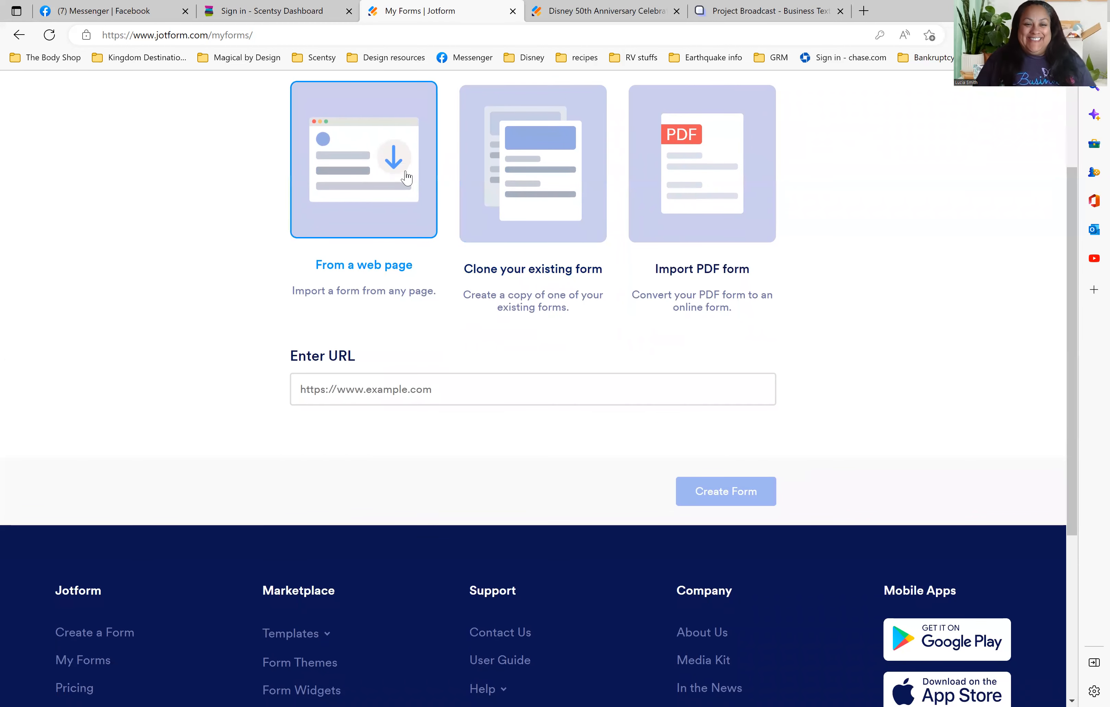
click(452, 391)
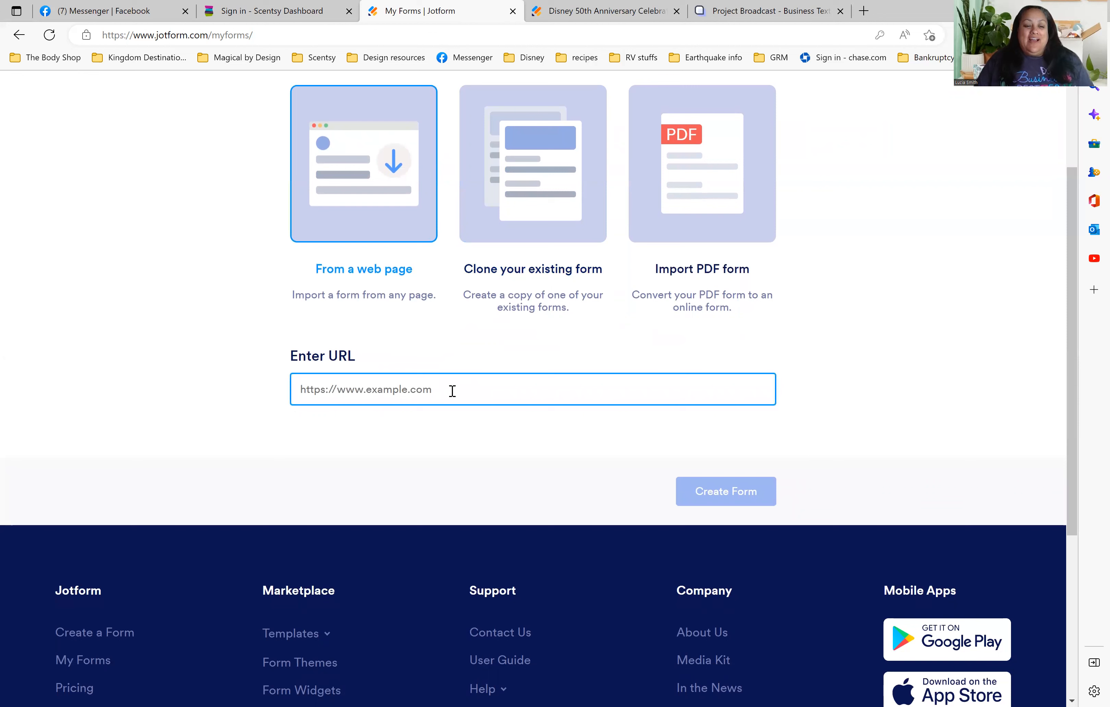
key(ctrl+v)
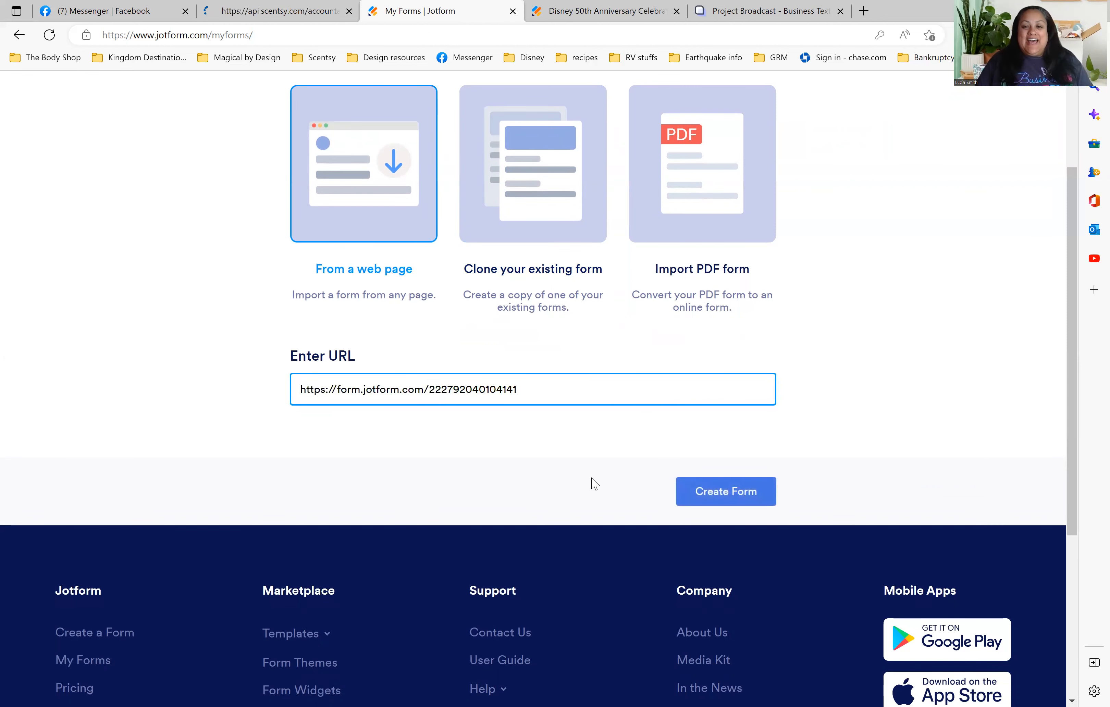
click(716, 500)
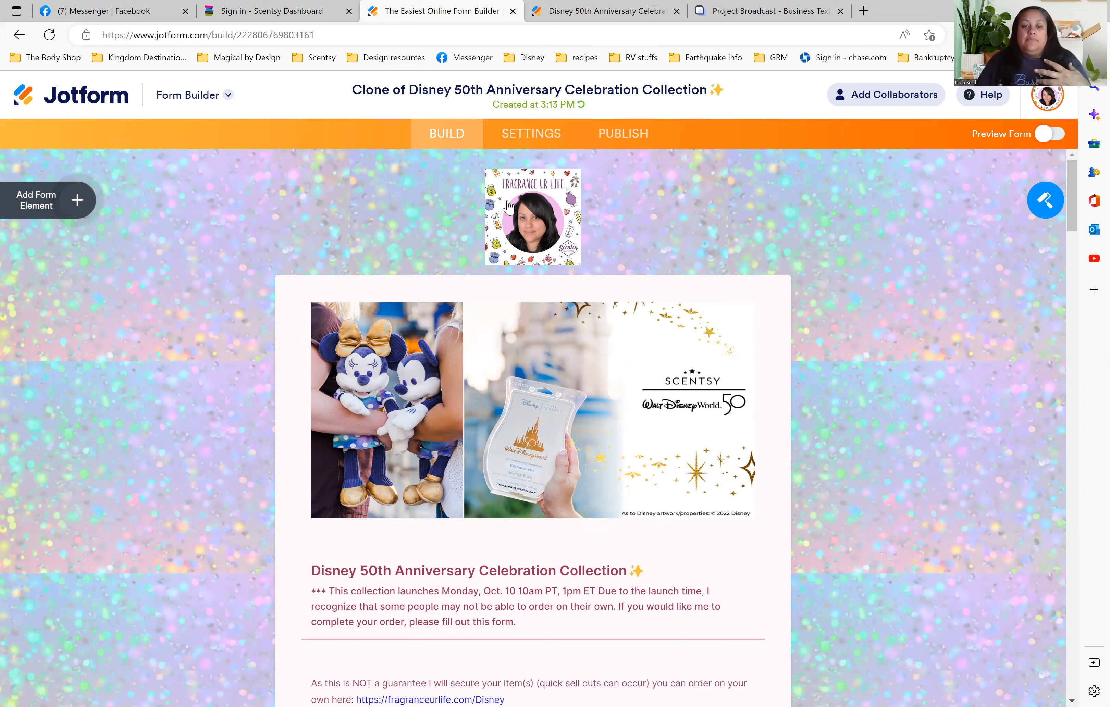
Step: Examine the logo, heading, subheading and introductory paragraph of the cloned form along with their properties
click(529, 219)
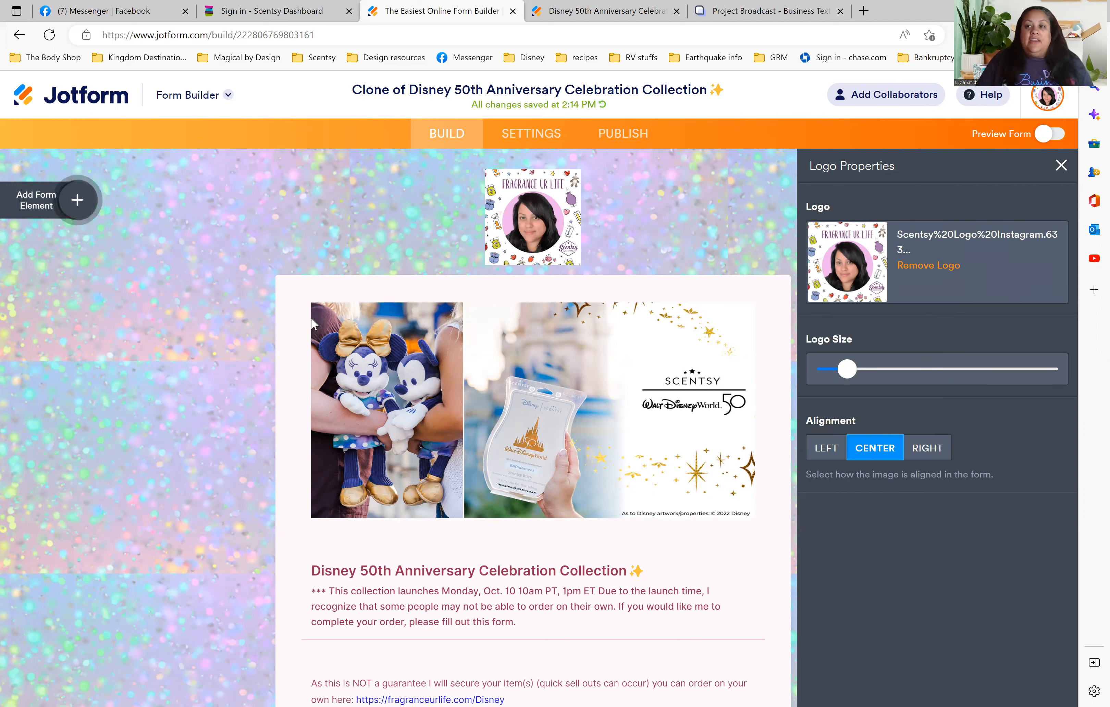
scroll(418, 390, down, 1)
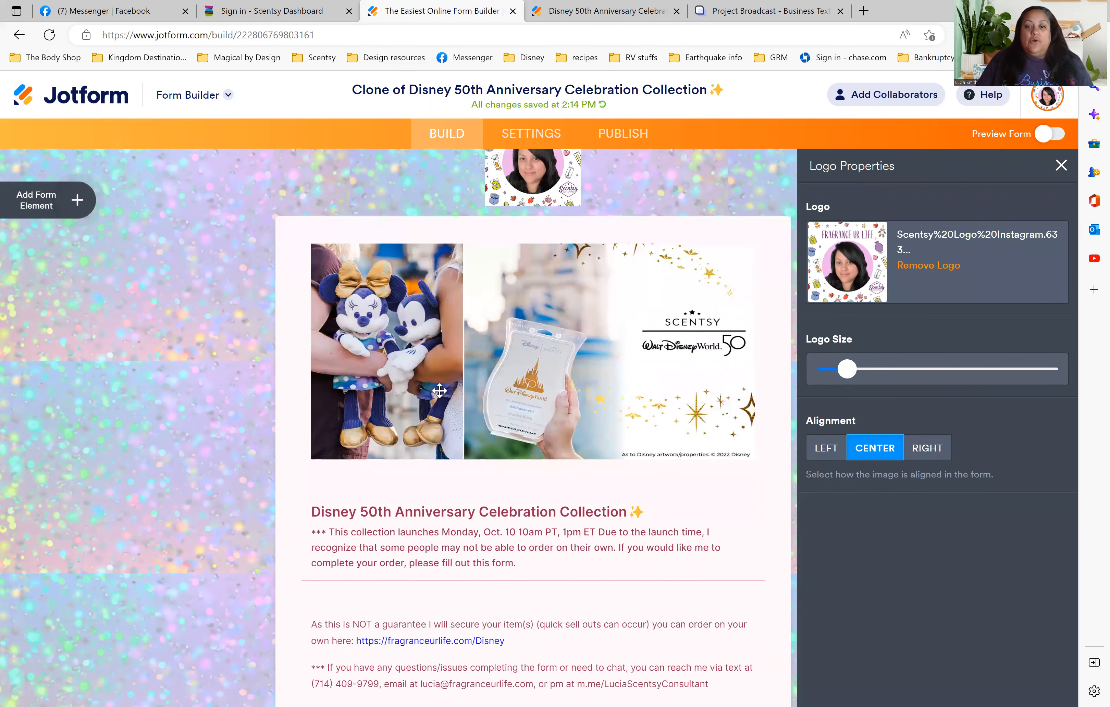
scroll(439, 391, down, 3)
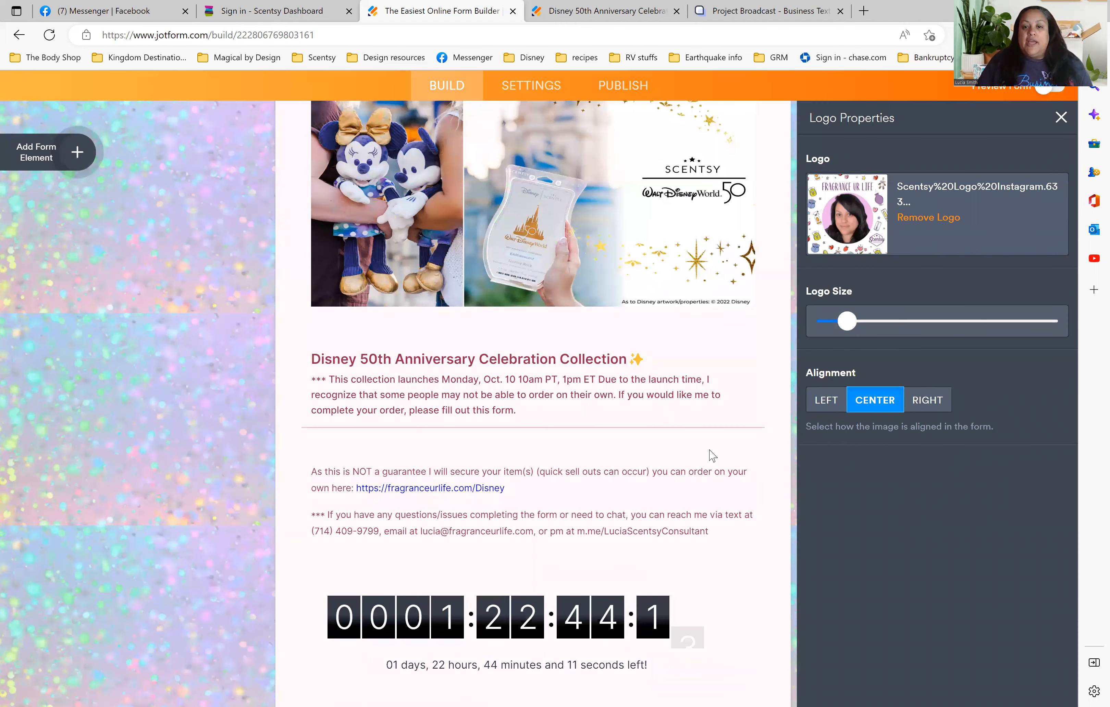
scroll(312, 277, down, 2)
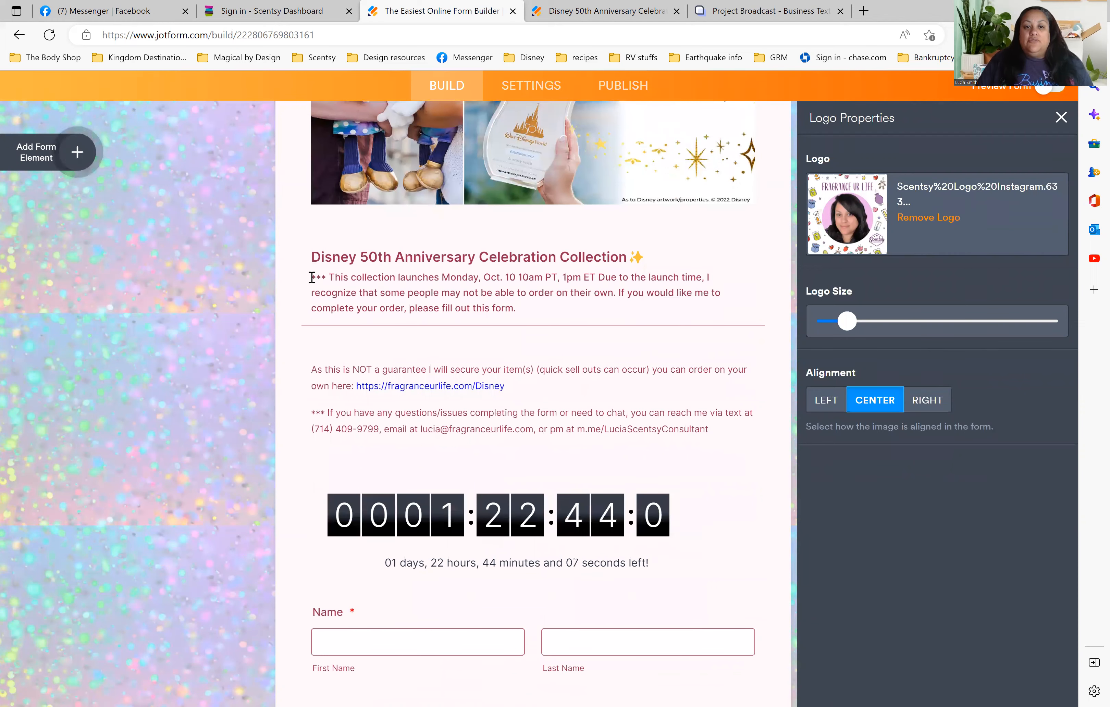
triple_click(553, 311)
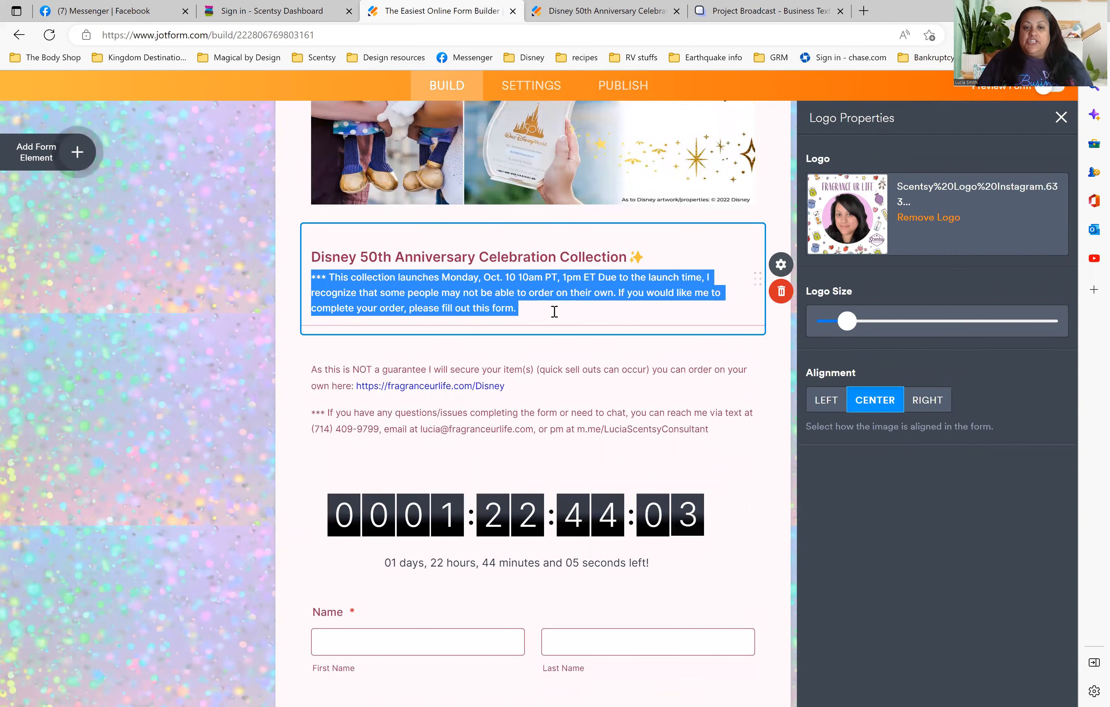
click(315, 370)
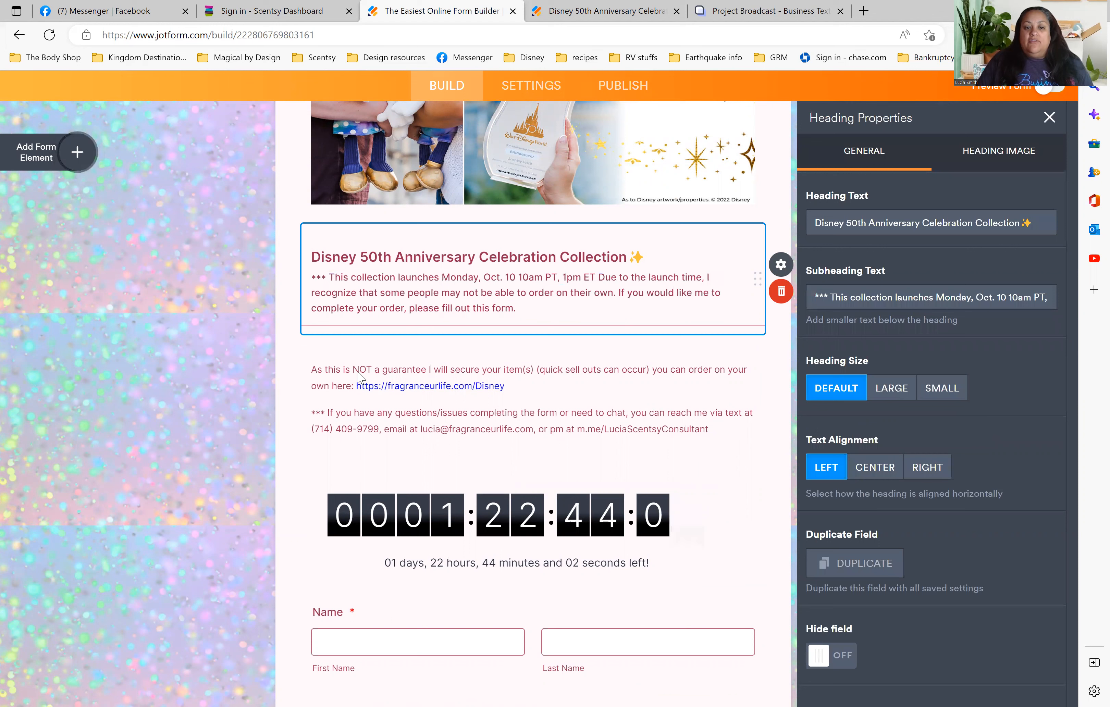
click(520, 380)
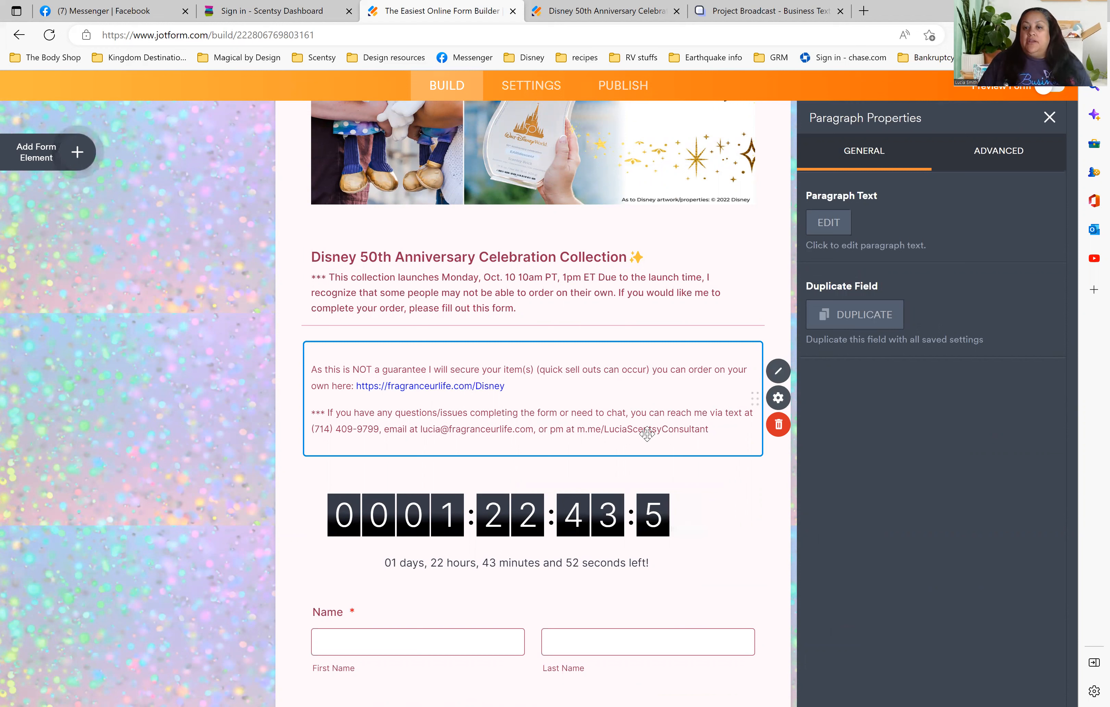
Step: Review the countdown, the Name field's properties, the contact fields and the additional products question
scroll(646, 434, down, 1)
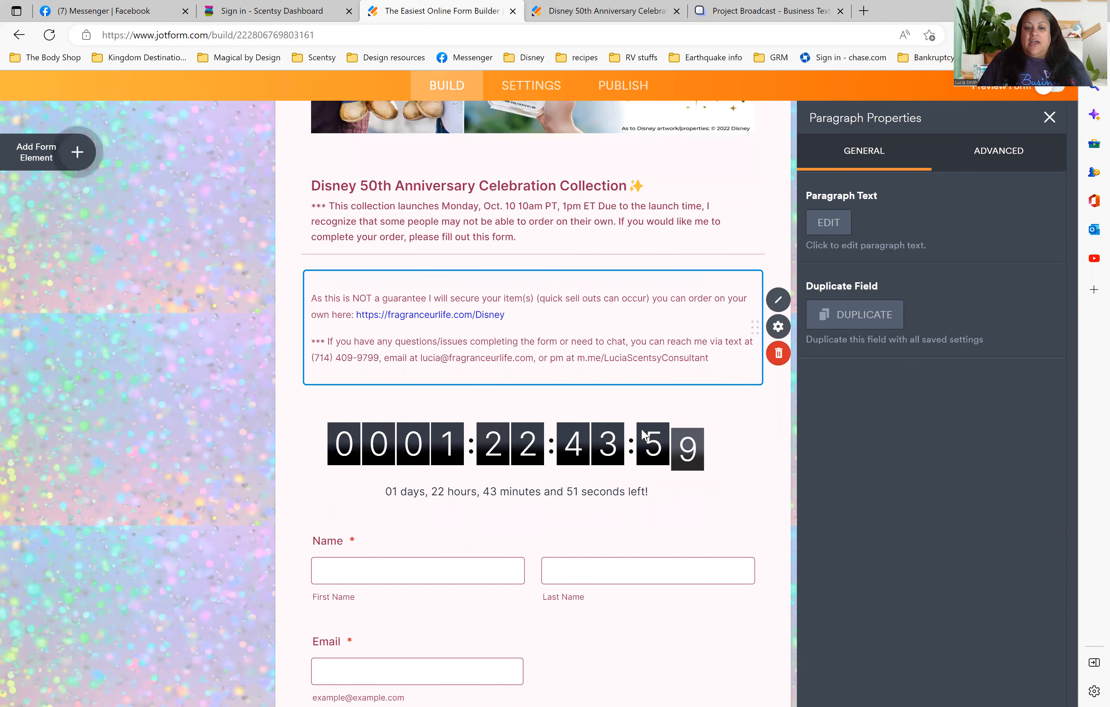
scroll(645, 435, down, 3)
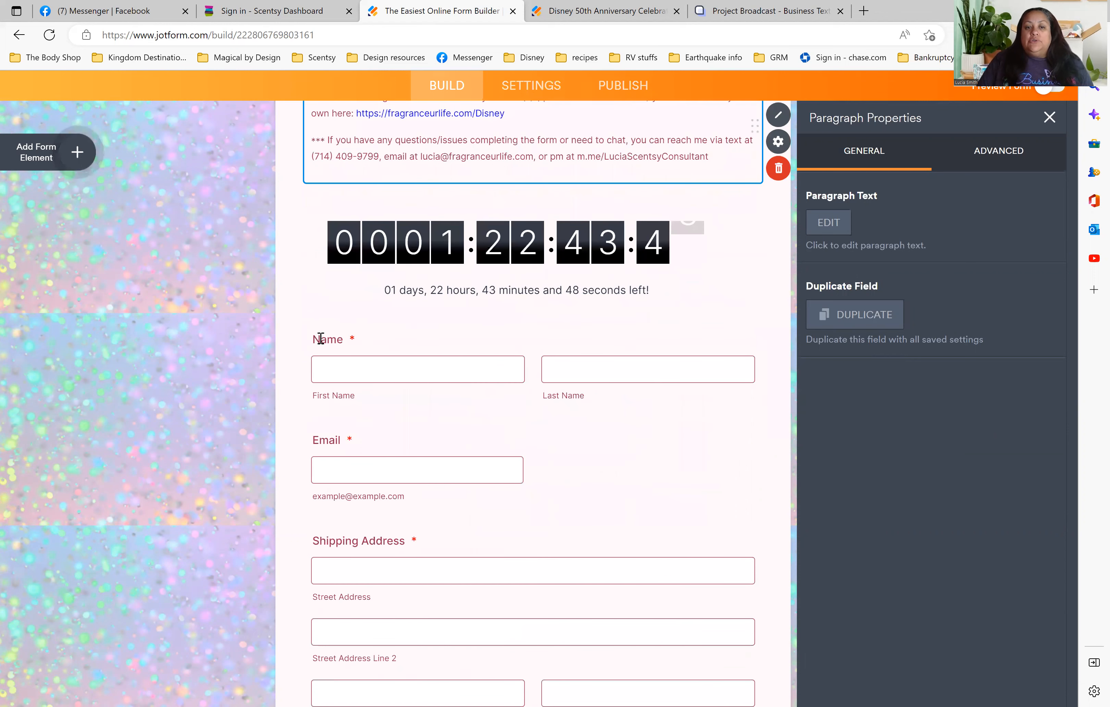
click(355, 340)
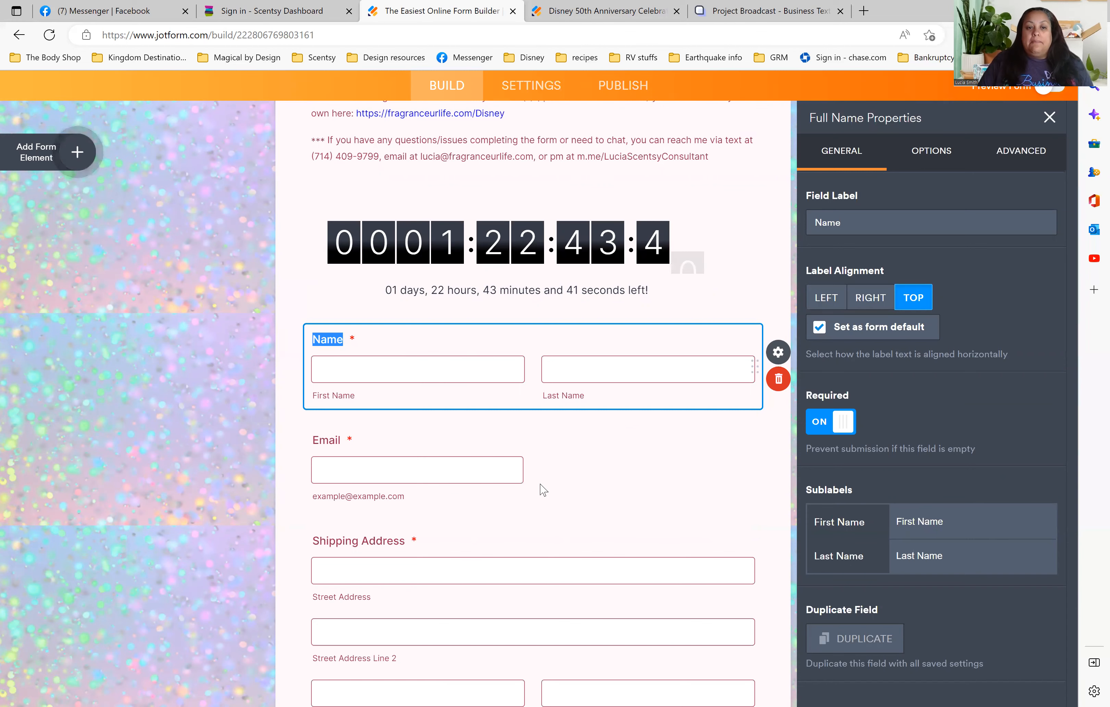
scroll(544, 490, down, 4)
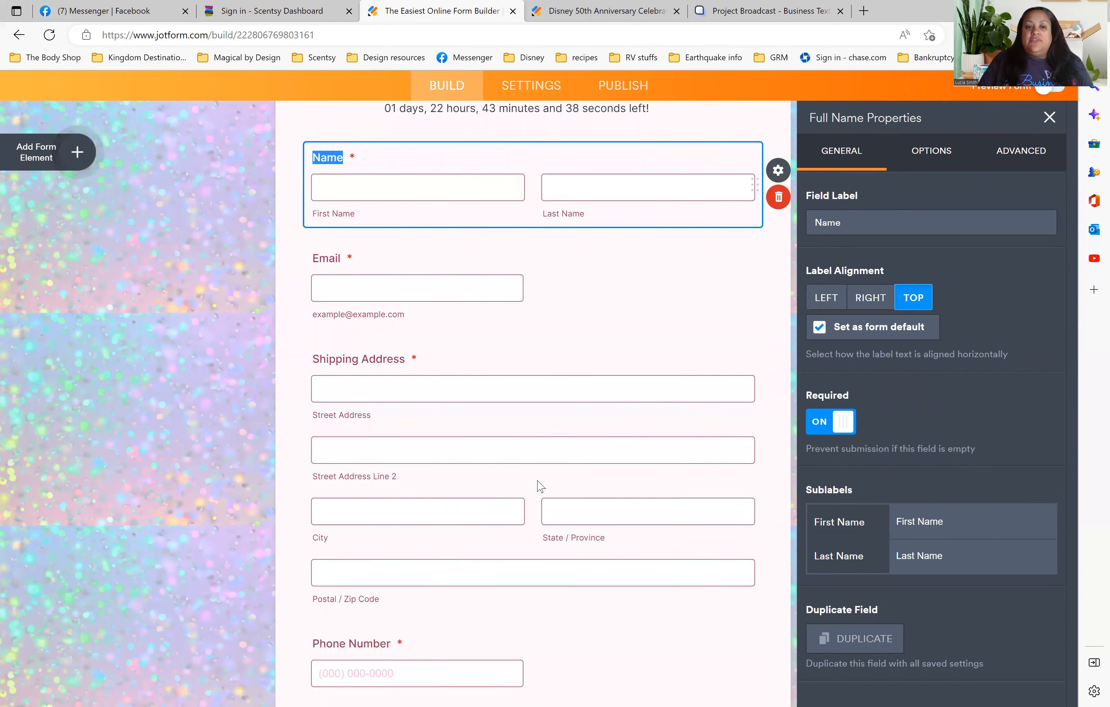
scroll(540, 487, down, 8)
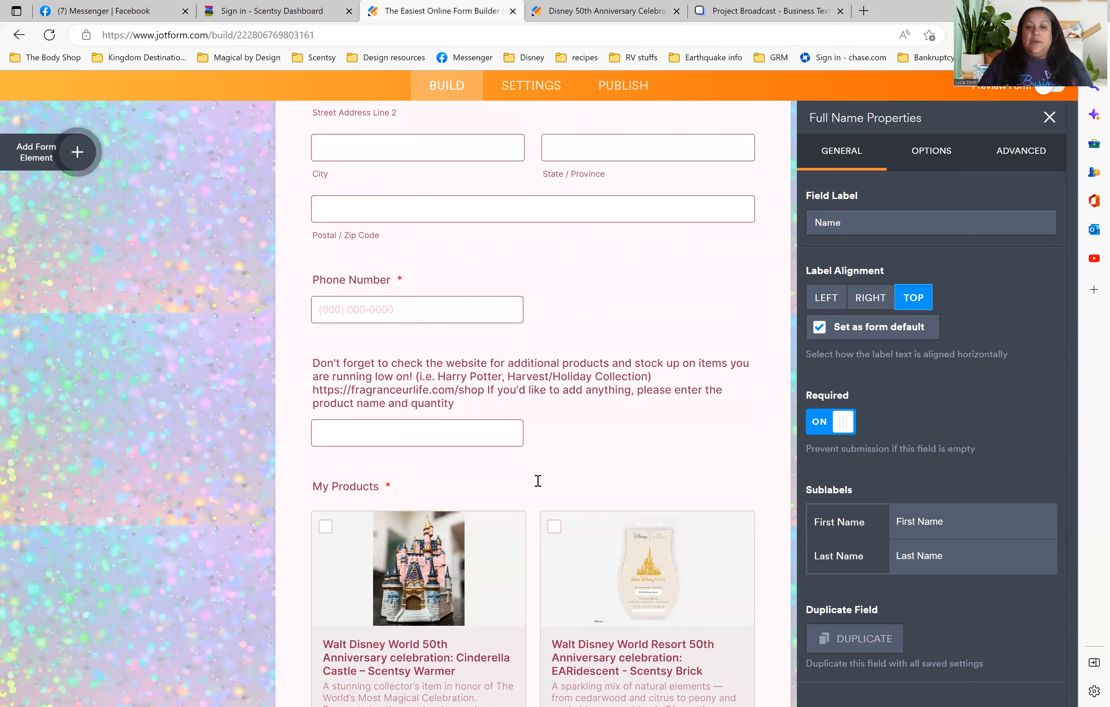
scroll(538, 480, down, 2)
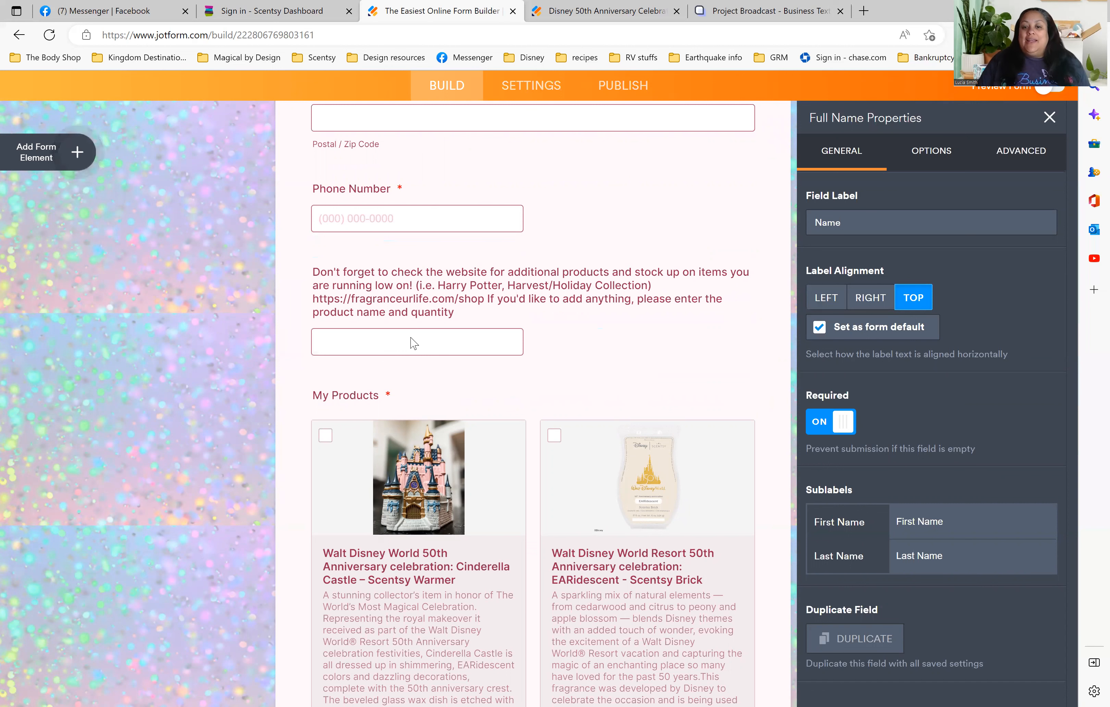
scroll(553, 337, down, 2)
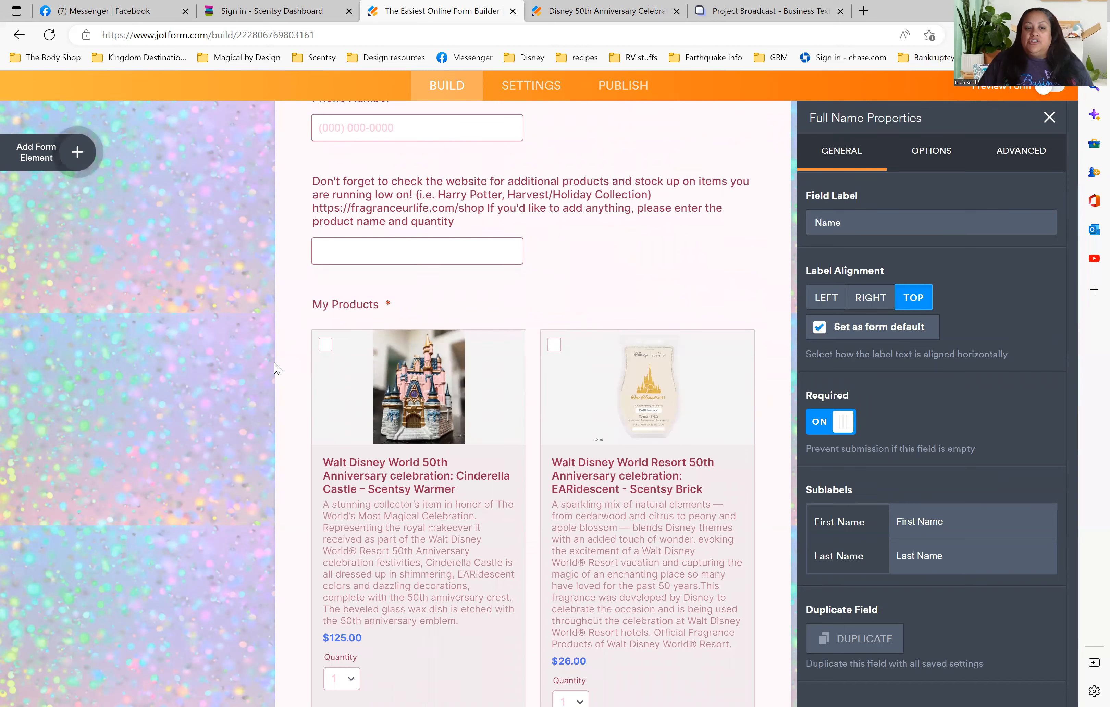
Step: Examine the My Products list with its pictures, descriptions, prices and quantities, down to the coupon and payment sections
scroll(332, 171, down, 4)
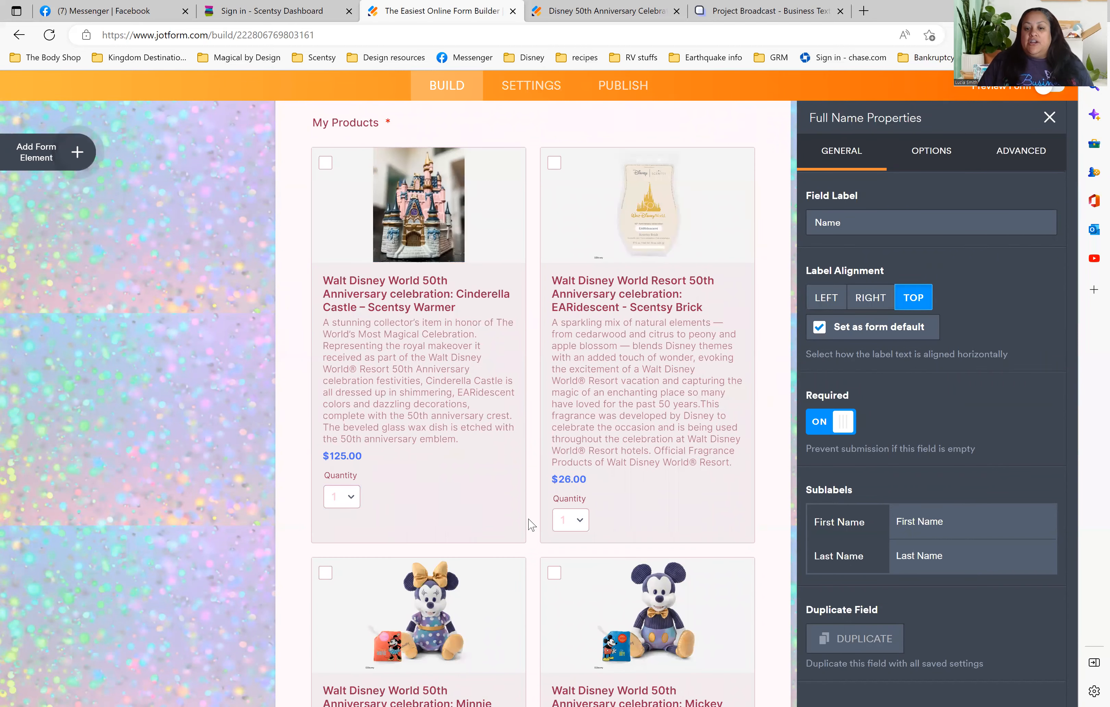
scroll(531, 525, down, 4)
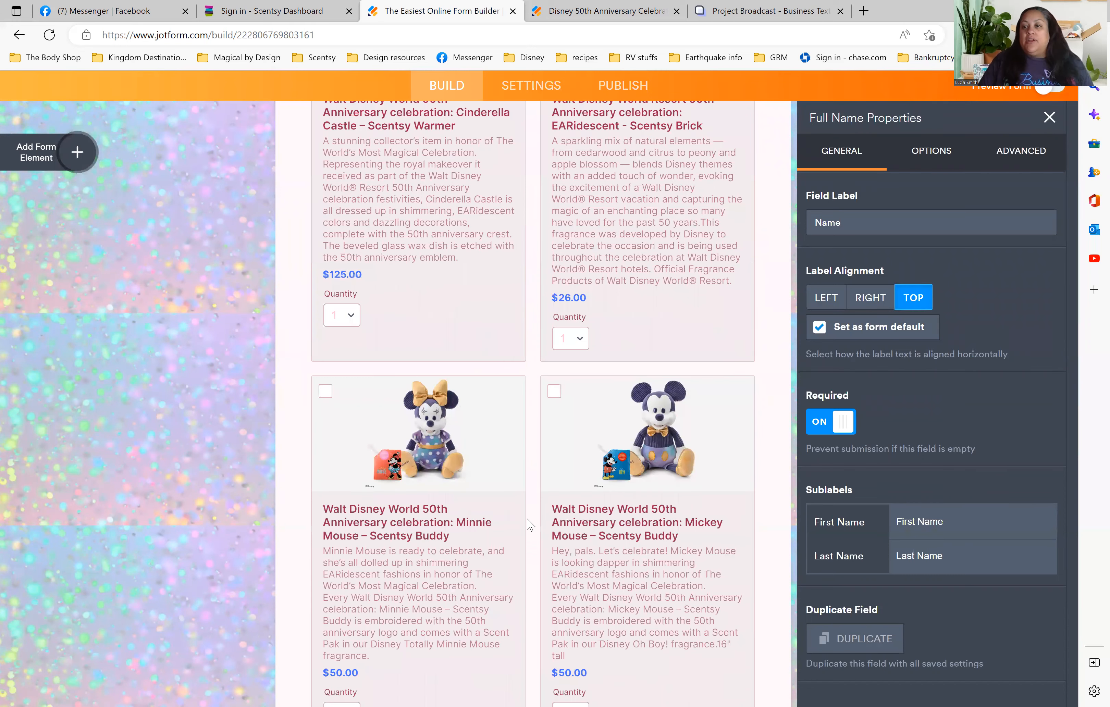
scroll(531, 525, down, 4)
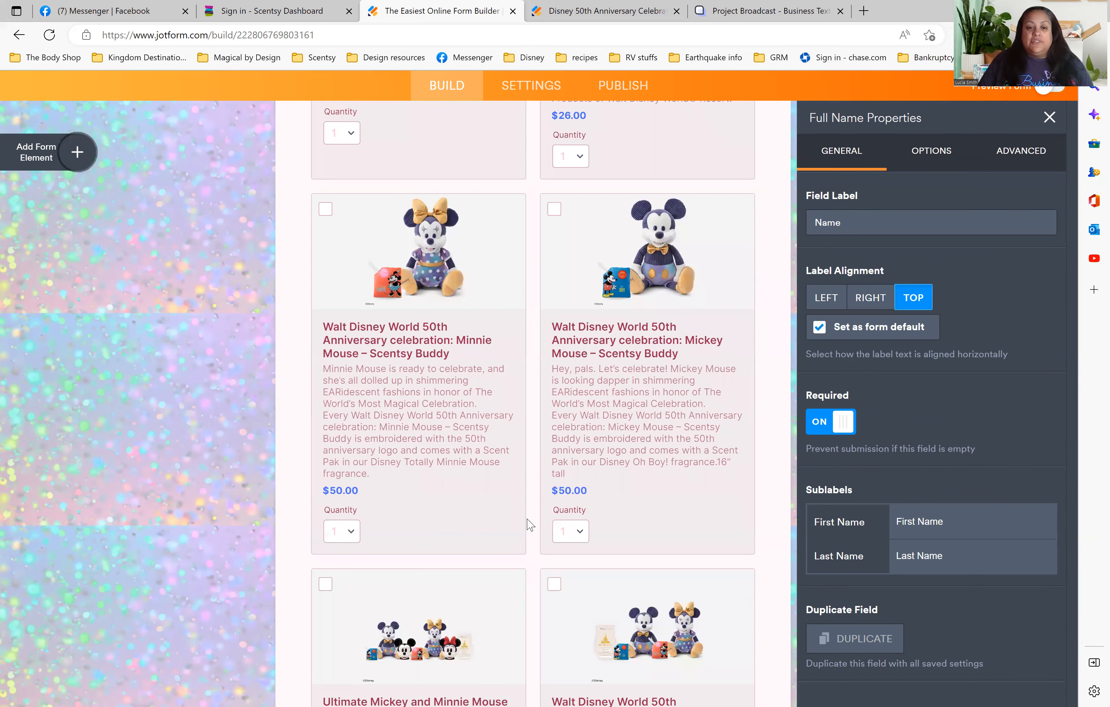
scroll(531, 524, down, 4)
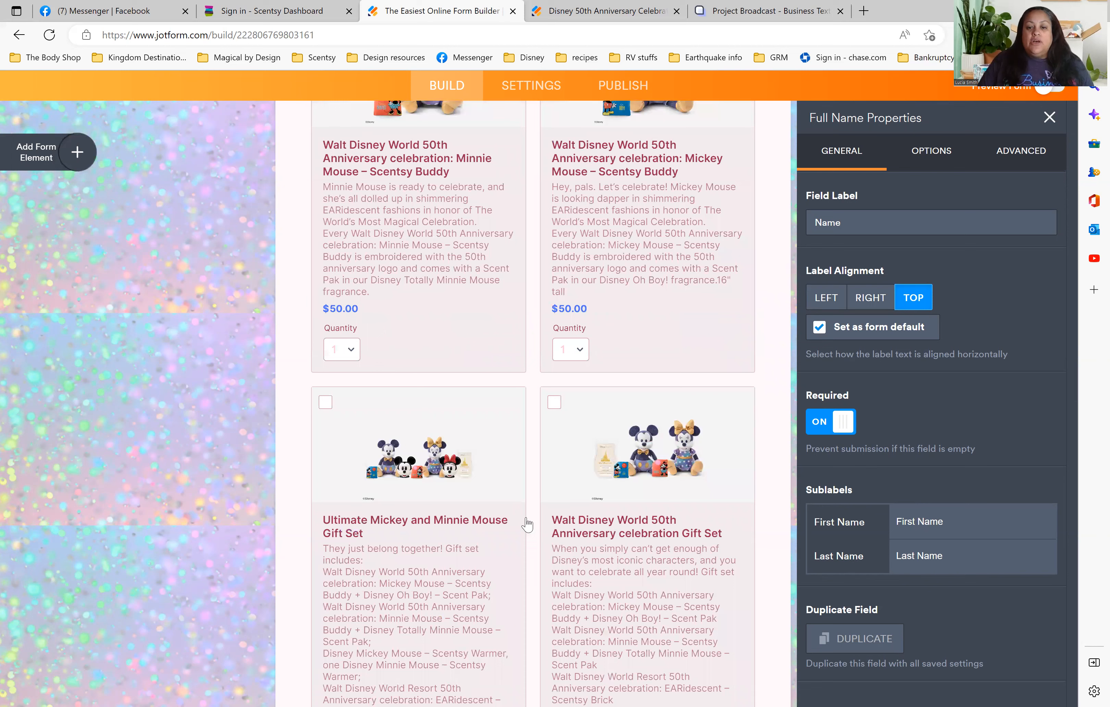
scroll(326, 419, down, 10)
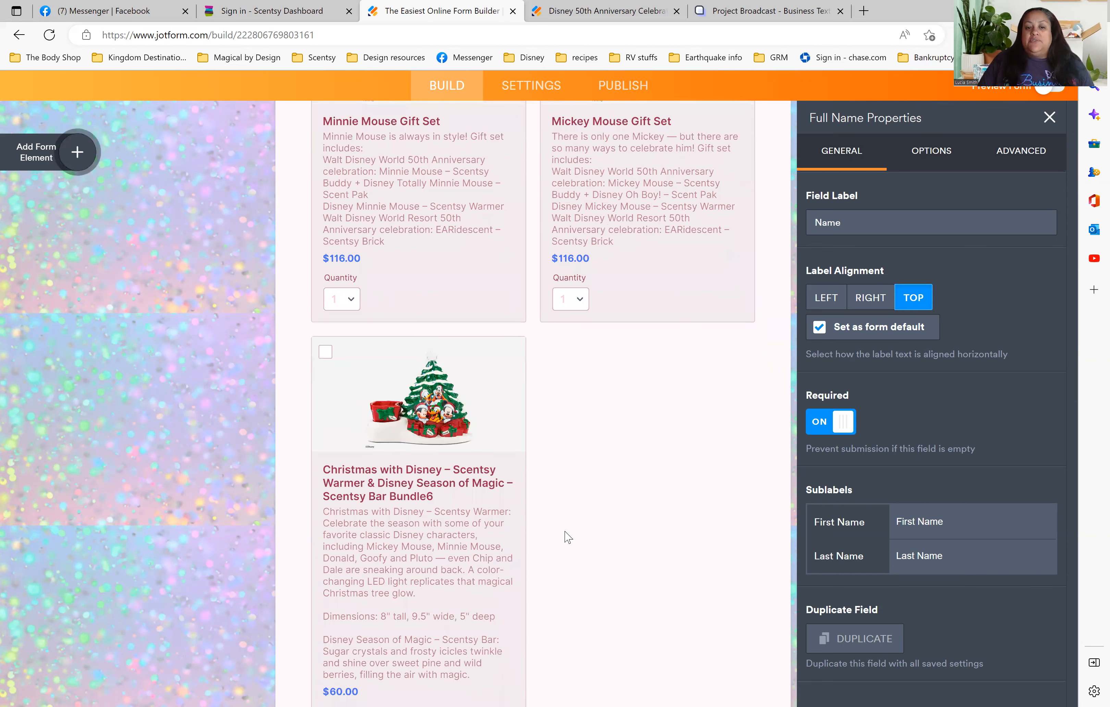
scroll(571, 541, down, 4)
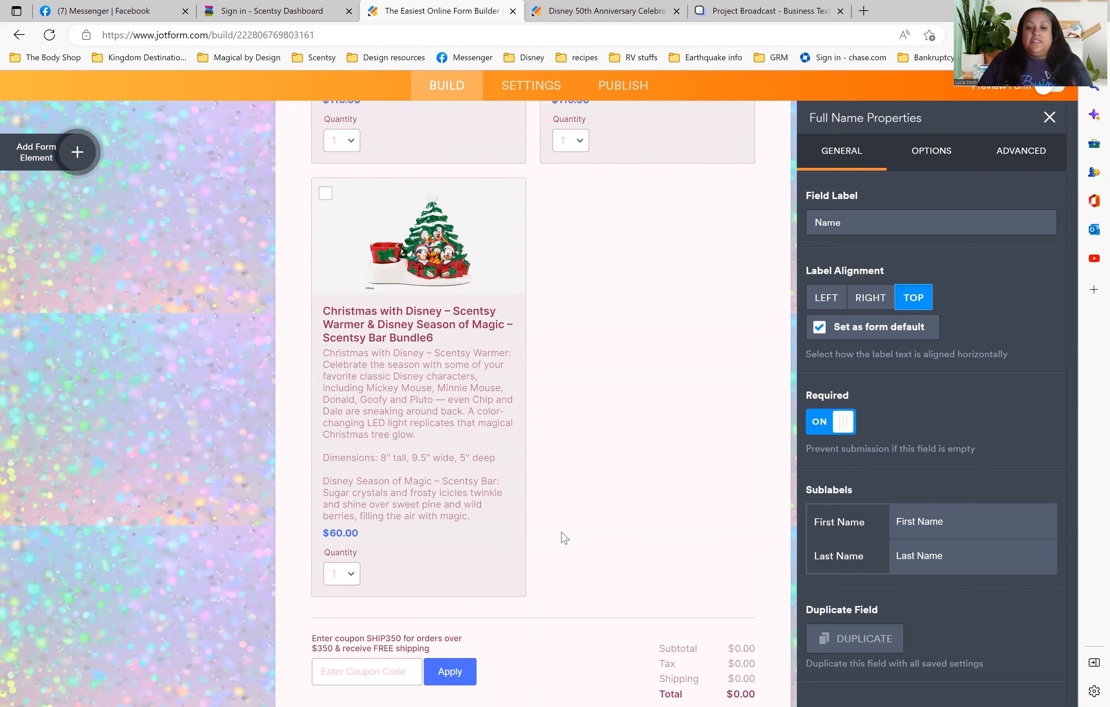
scroll(560, 550, down, 6)
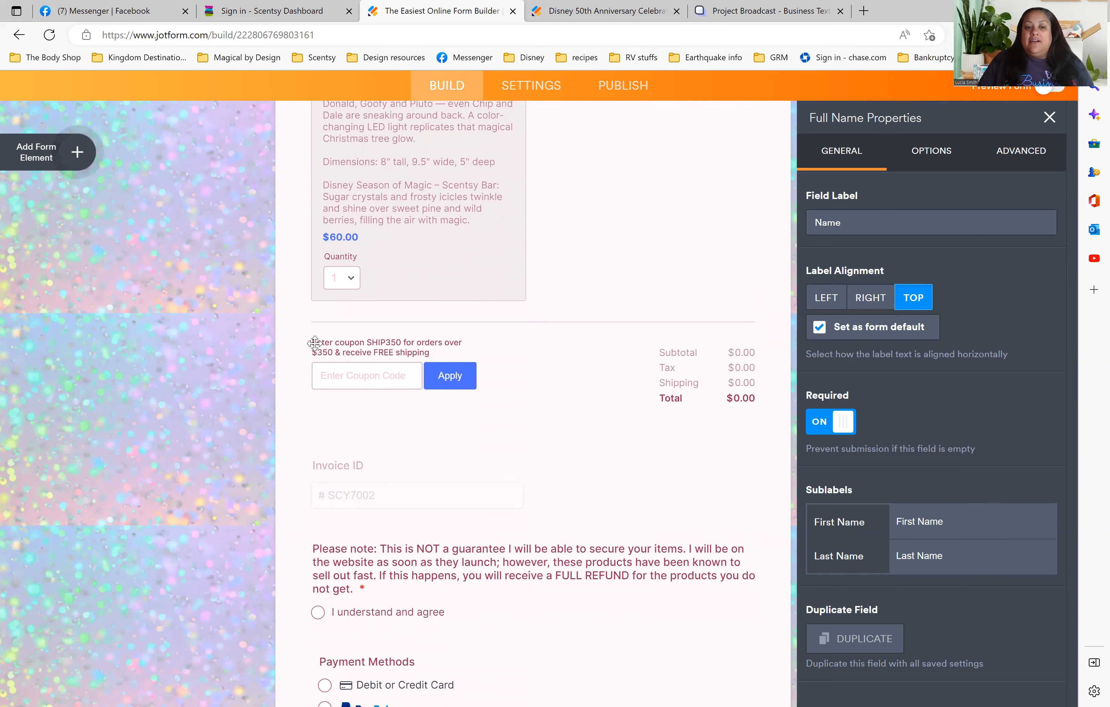
Step: Highlight the SHIP350 free shipping coupon instruction and review it alongside the last product and the order totals
drag(430, 354, 299, 349)
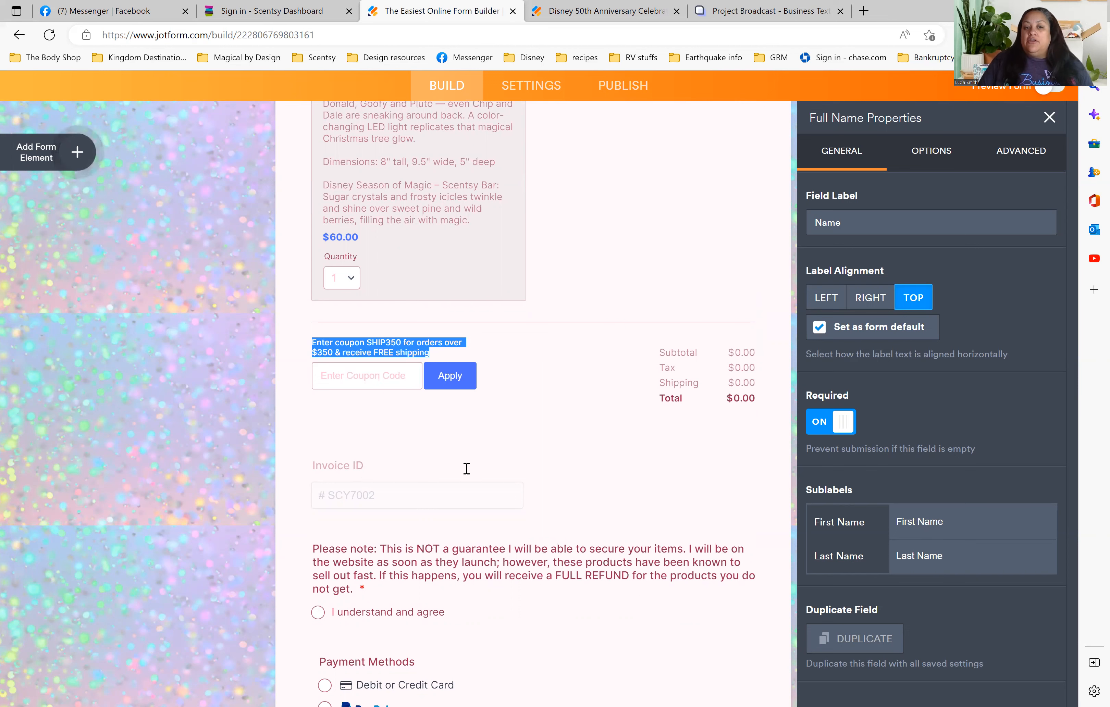
scroll(580, 448, up, 4)
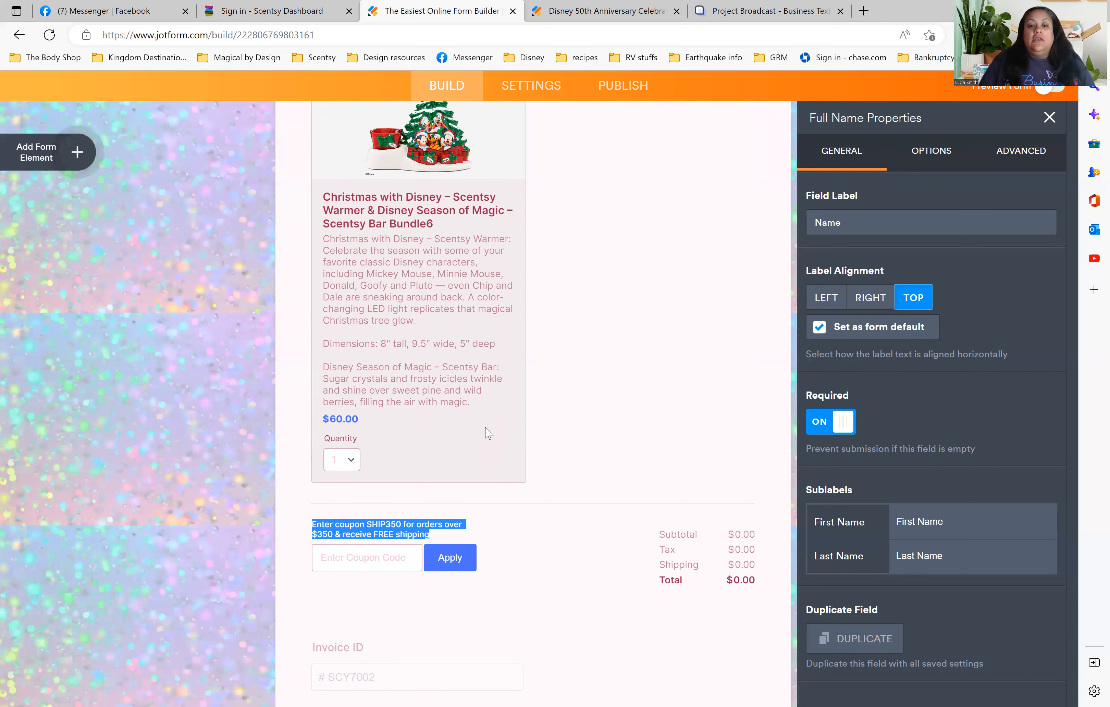
scroll(558, 509, up, 2)
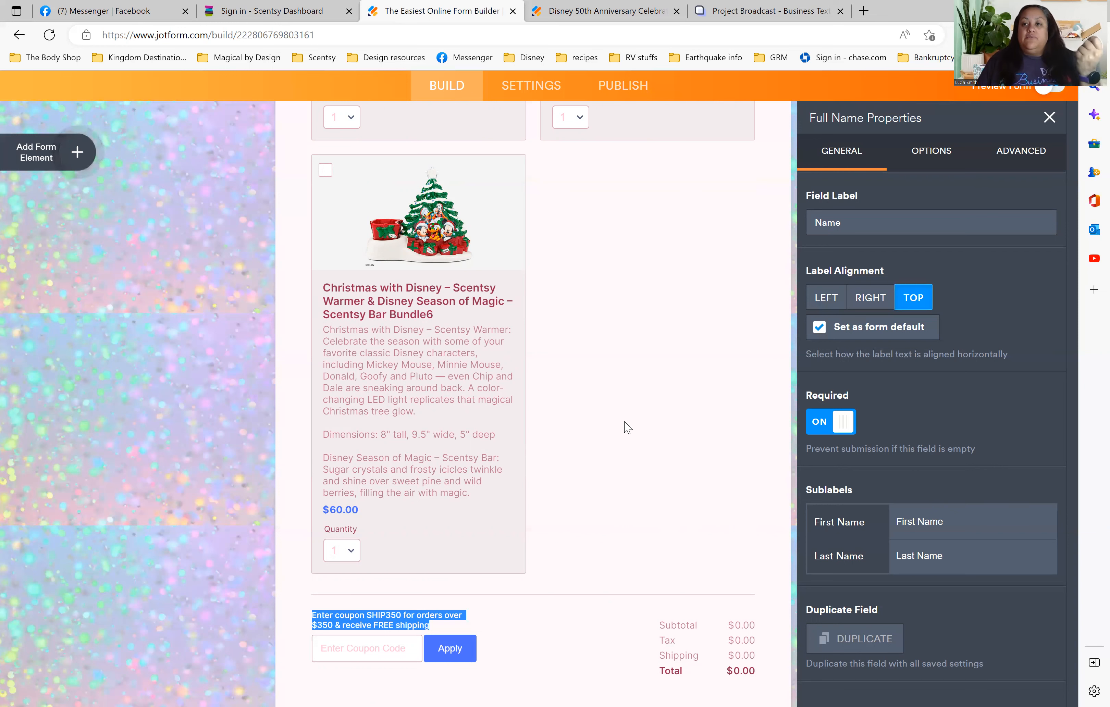
scroll(597, 536, down, 2)
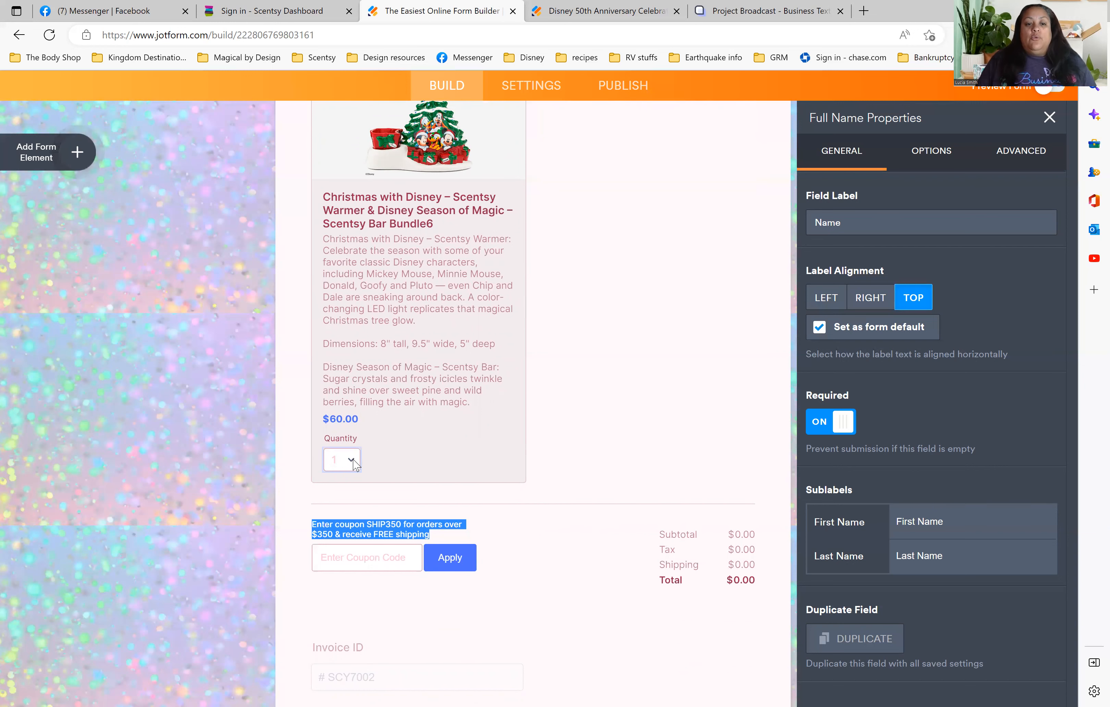
Step: Close the Name field's properties and review the product list back up to the Mickey and Minnie gift sets
click(571, 466)
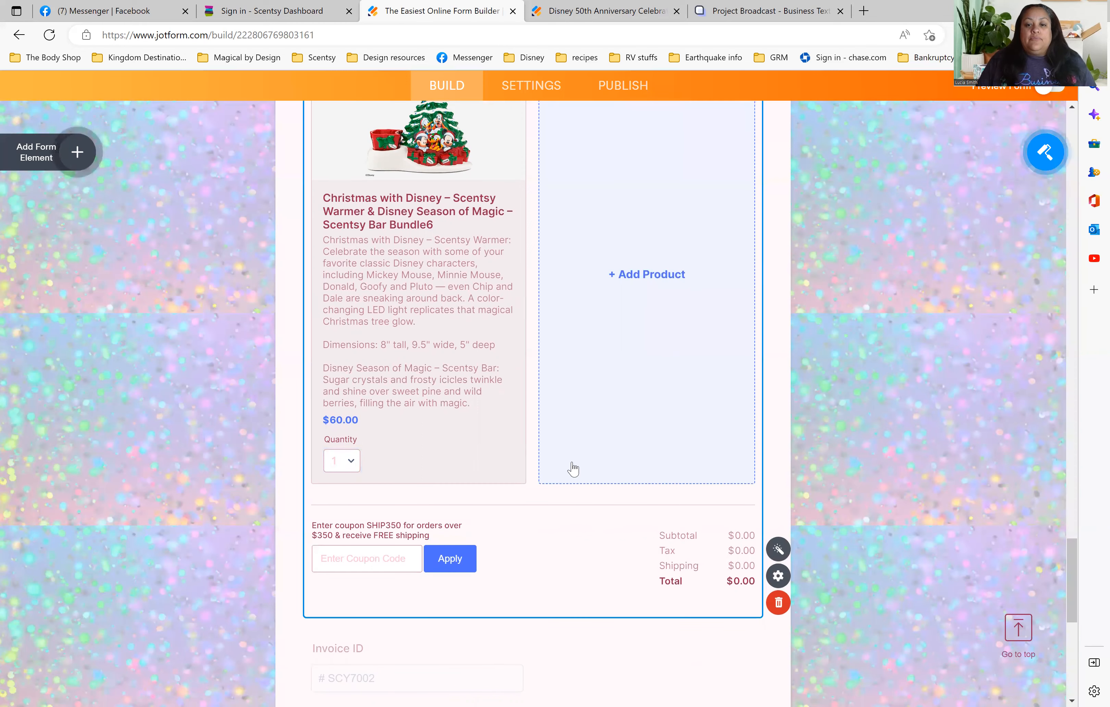
scroll(573, 464, up, 3)
scroll(572, 465, up, 8)
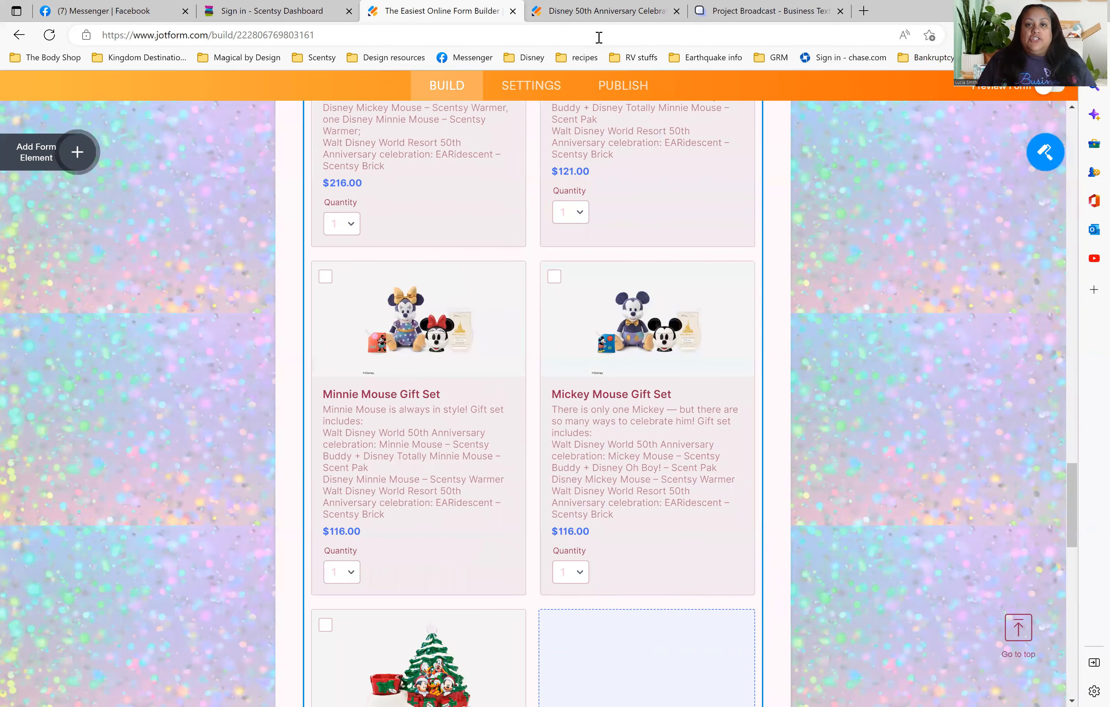
scroll(583, 451, up, 6)
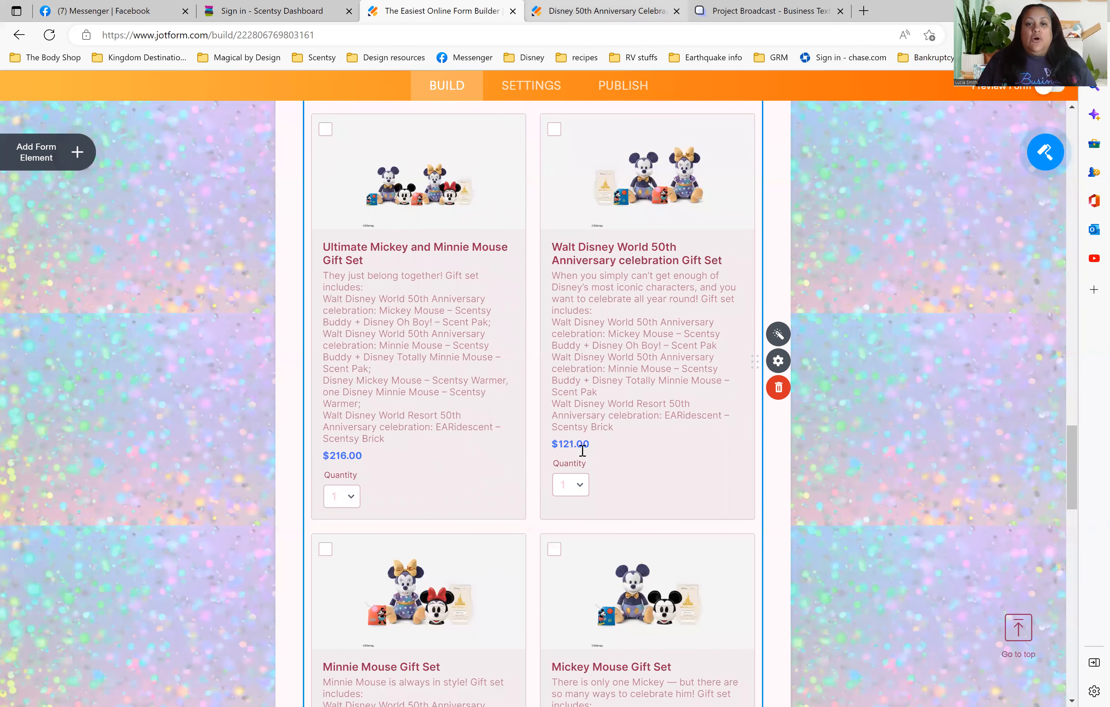
Step: Switch to the published Disney 50th Anniversary form and order the Cinderella Castle – Scentsy Warmer with quantity 2
key(ctrl+Tab)
scroll(582, 451, down, 10)
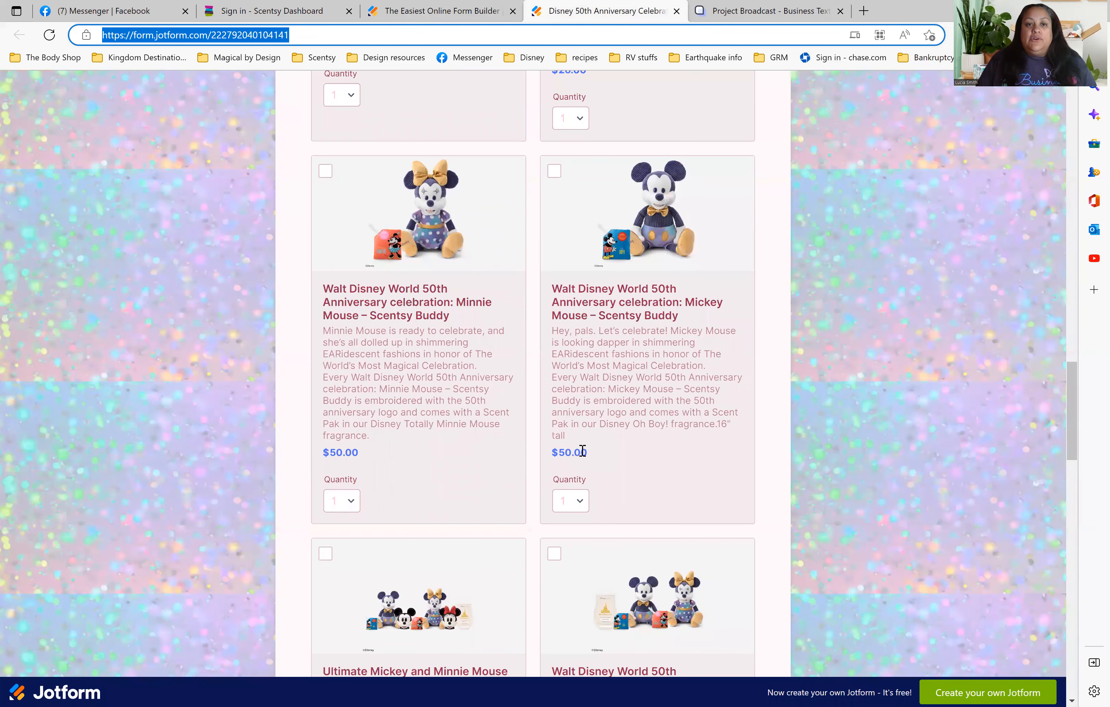
scroll(359, 481, up, 8)
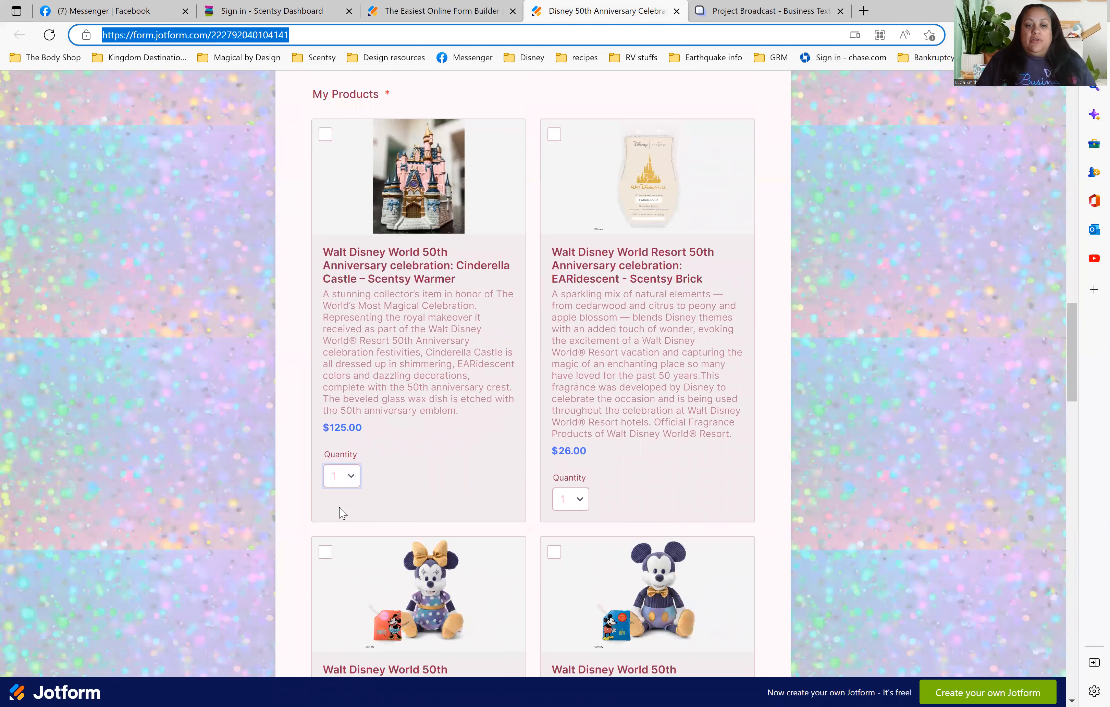
click(416, 484)
scroll(416, 483, down, 6)
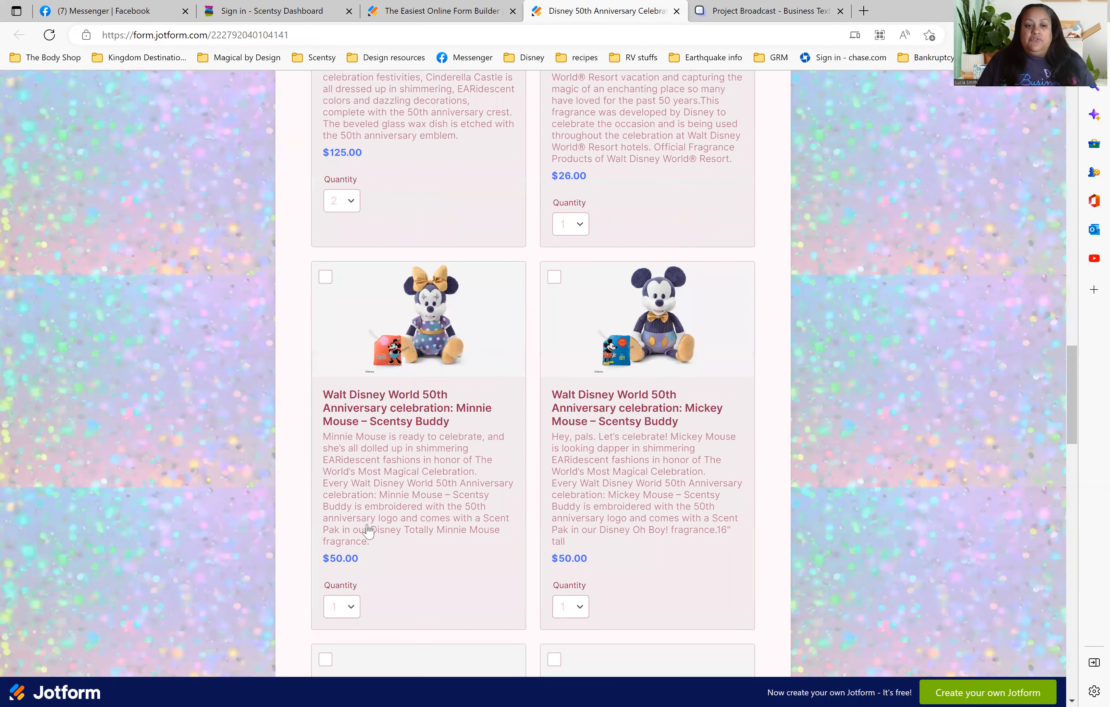
Step: Add the Walt Disney World 50th Anniversary celebration Gift Set to the test order
scroll(345, 613, down, 8)
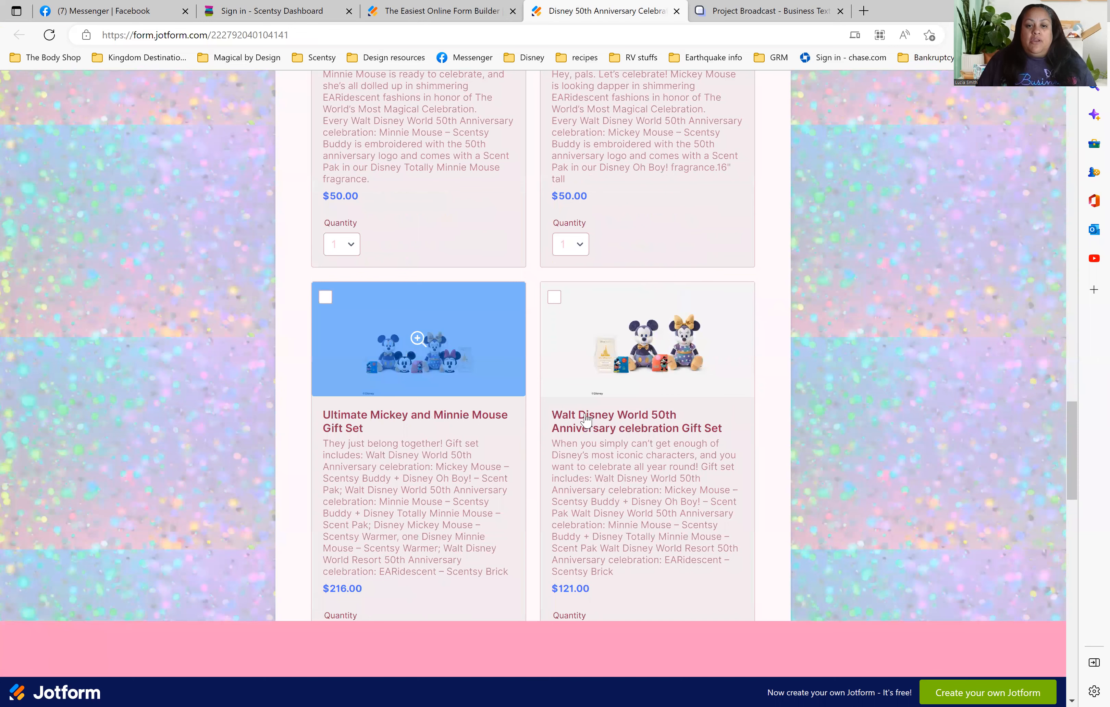
scroll(586, 420, down, 5)
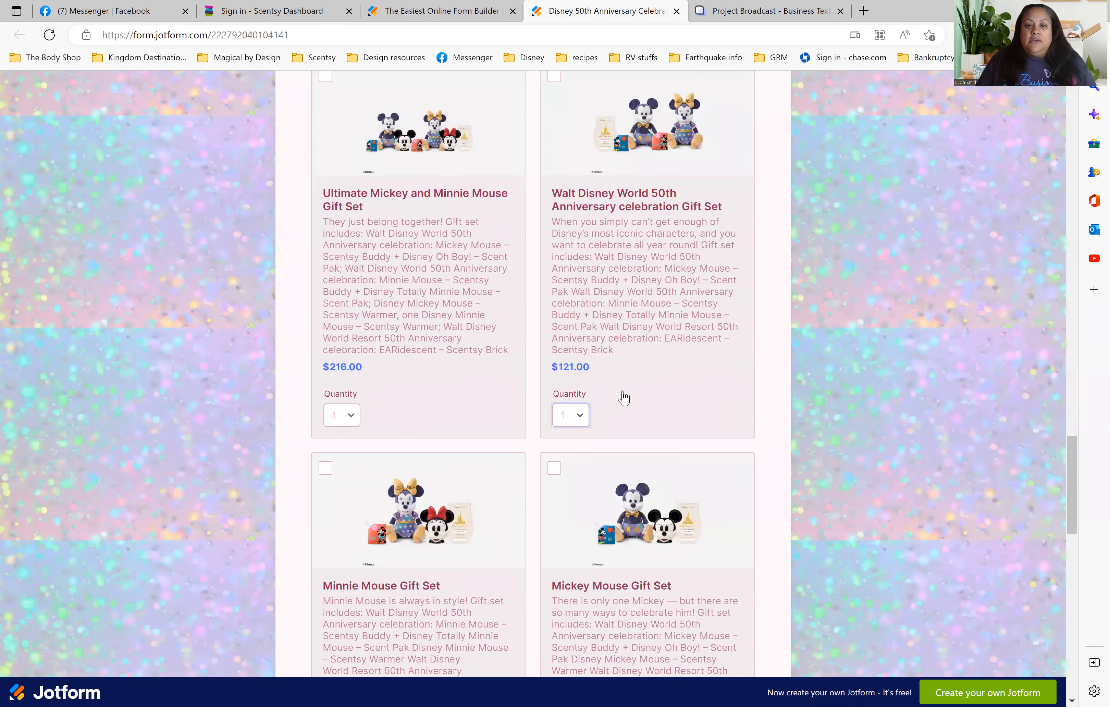
click(555, 369)
scroll(513, 392, up, 6)
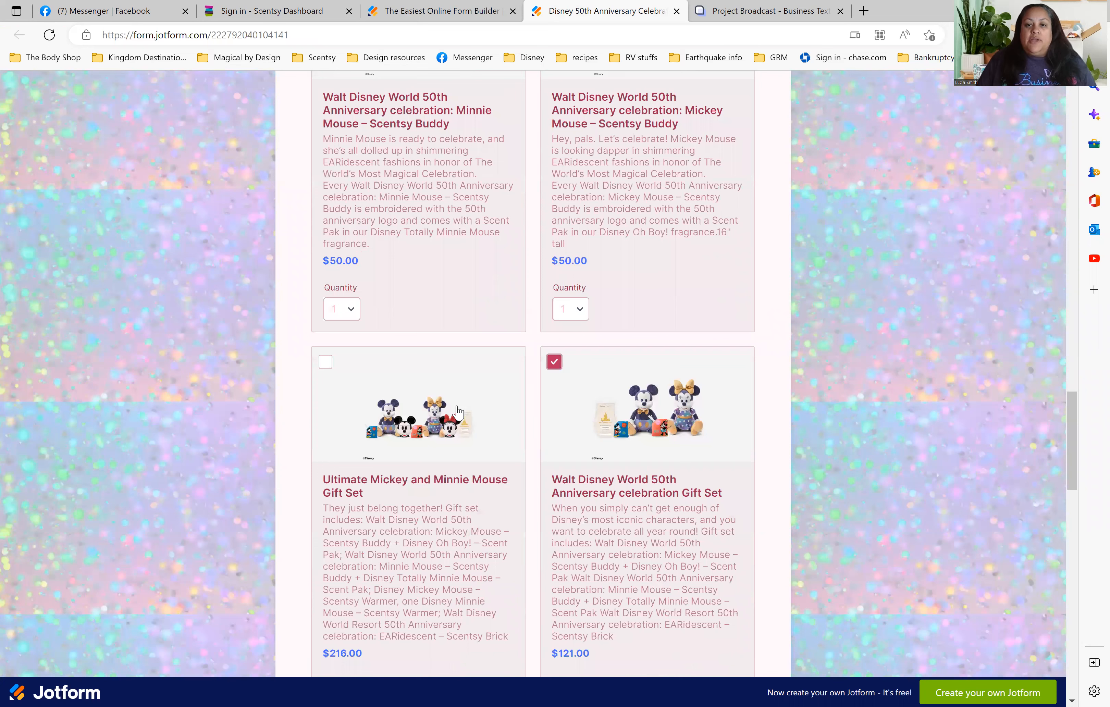
Step: Enter the coupon code SHIP350 below the products and apply it to the order
scroll(457, 410, down, 10)
scroll(728, 265, down, 10)
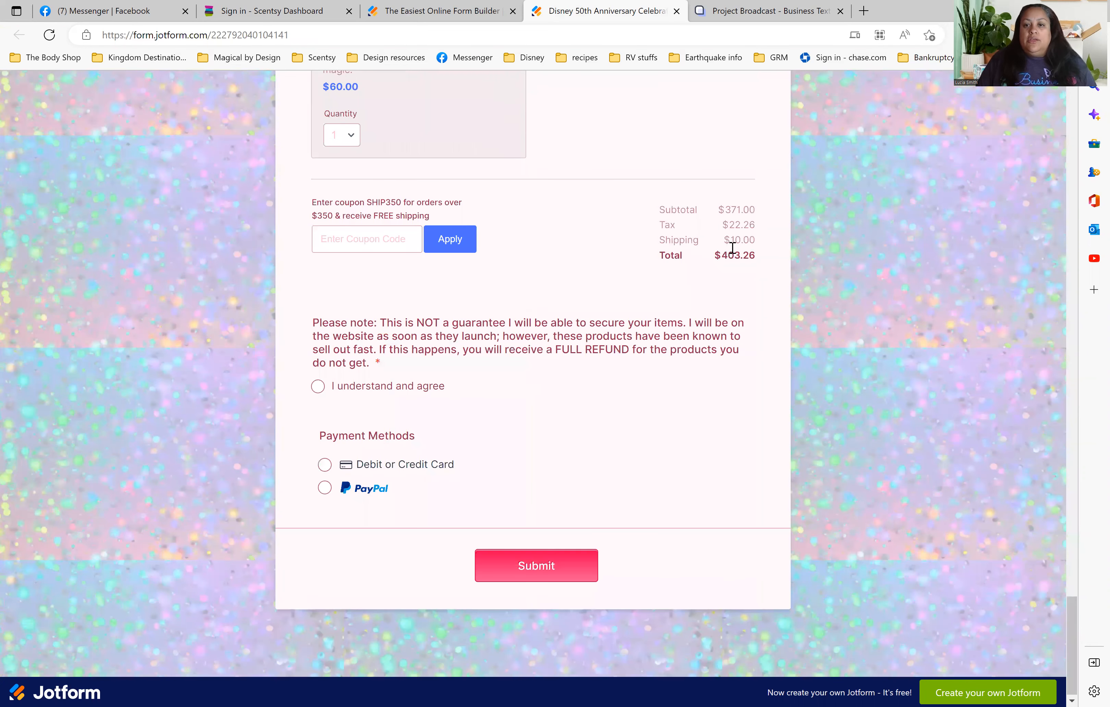
click(361, 236)
text(SHIP350)
click(449, 244)
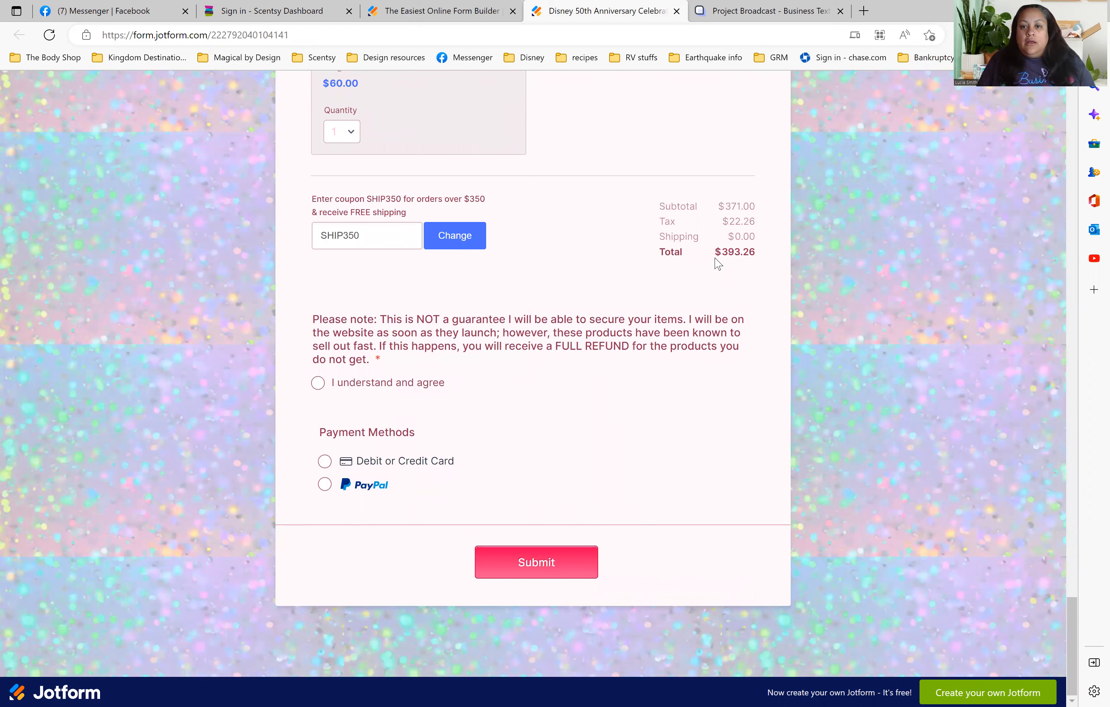
Step: Set the quantity of the Cinderella Castle – Scentsy Warmer to 1
drag(377, 240, 297, 237)
scroll(583, 300, up, 6)
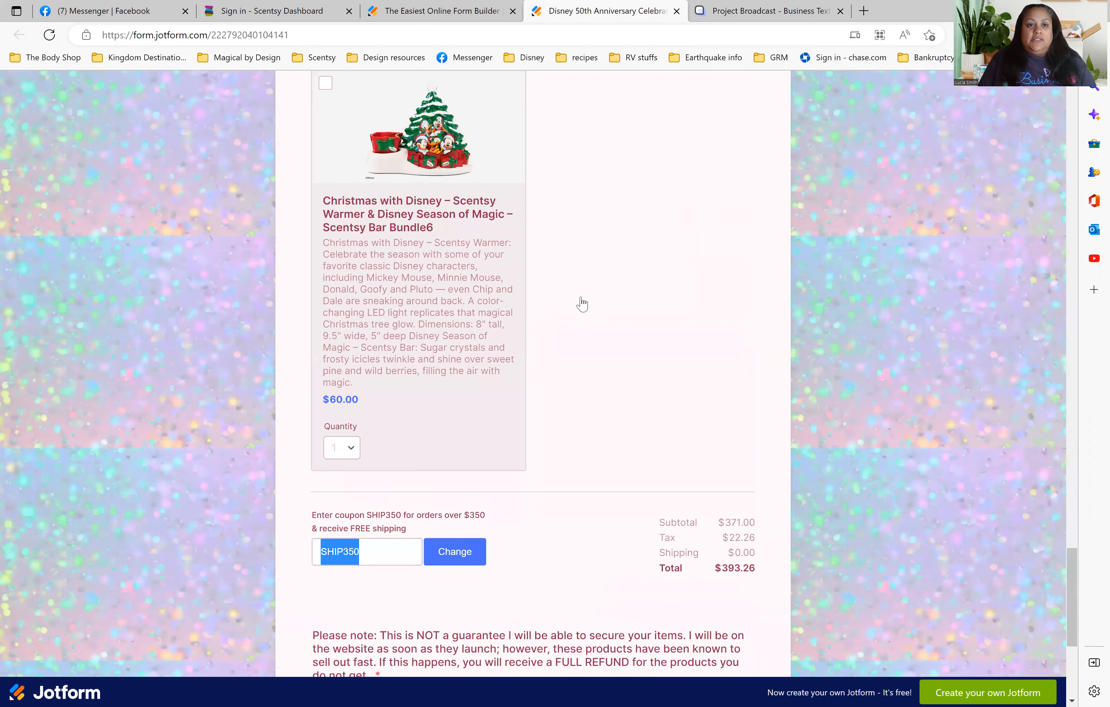
scroll(582, 304, up, 10)
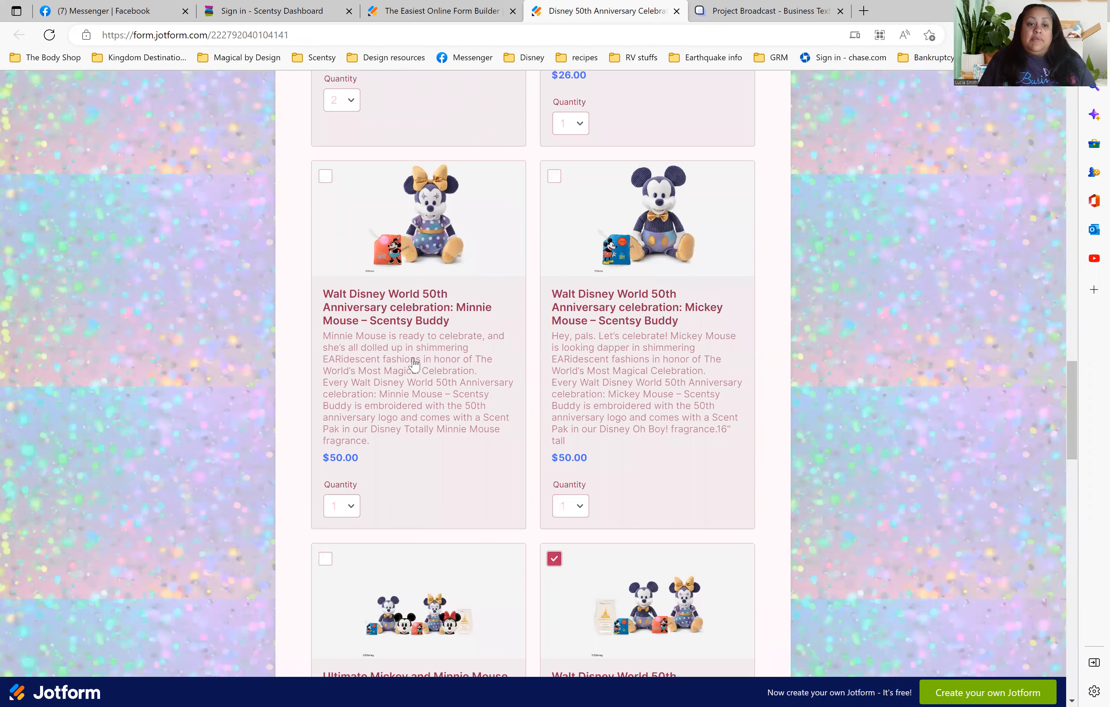
scroll(340, 416, up, 5)
click(343, 385)
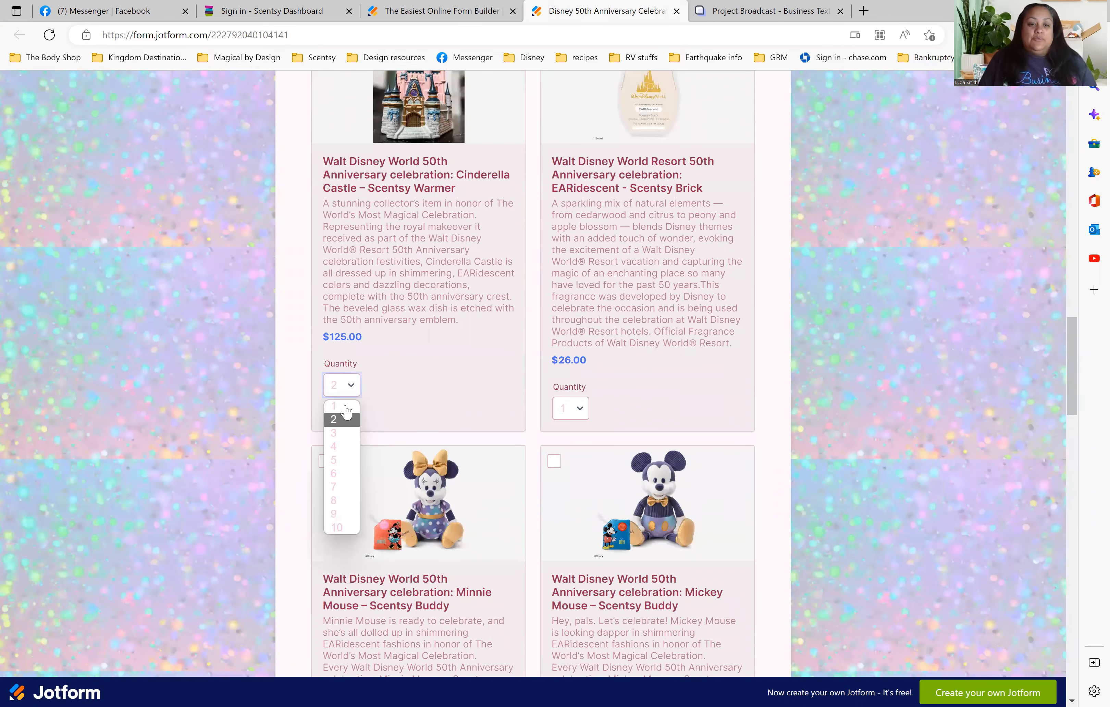
scroll(460, 419, down, 10)
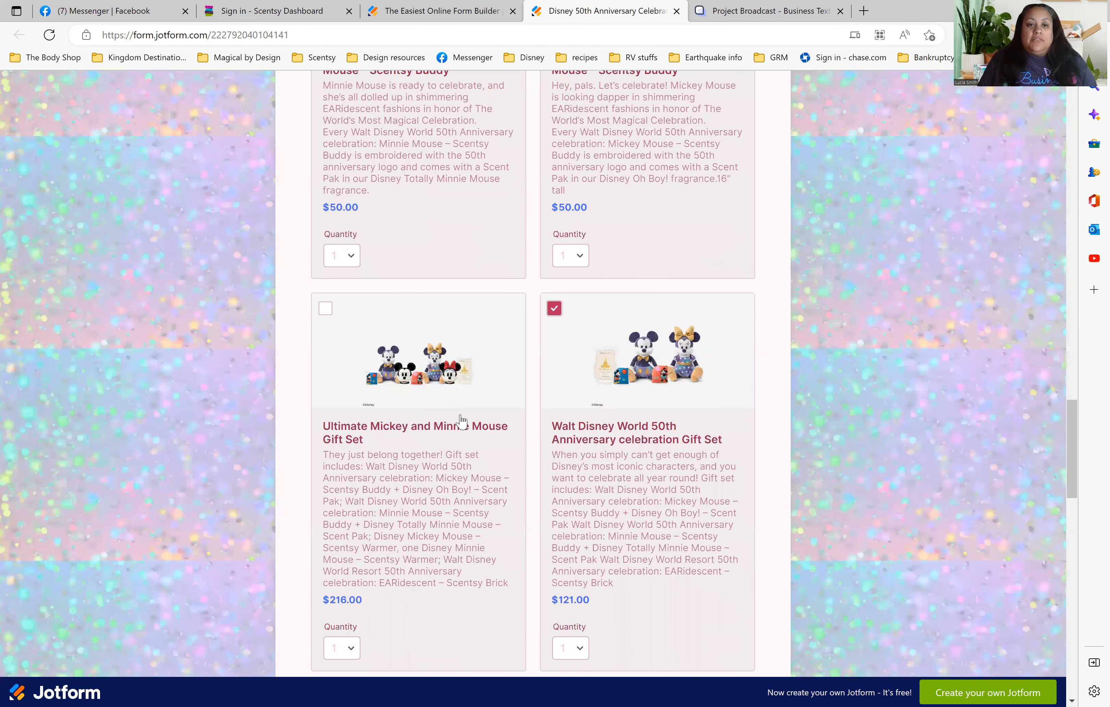
Step: View the enlarged picture of the Minnie Mouse Gift Set, close it and add that set to the order
scroll(420, 444, down, 10)
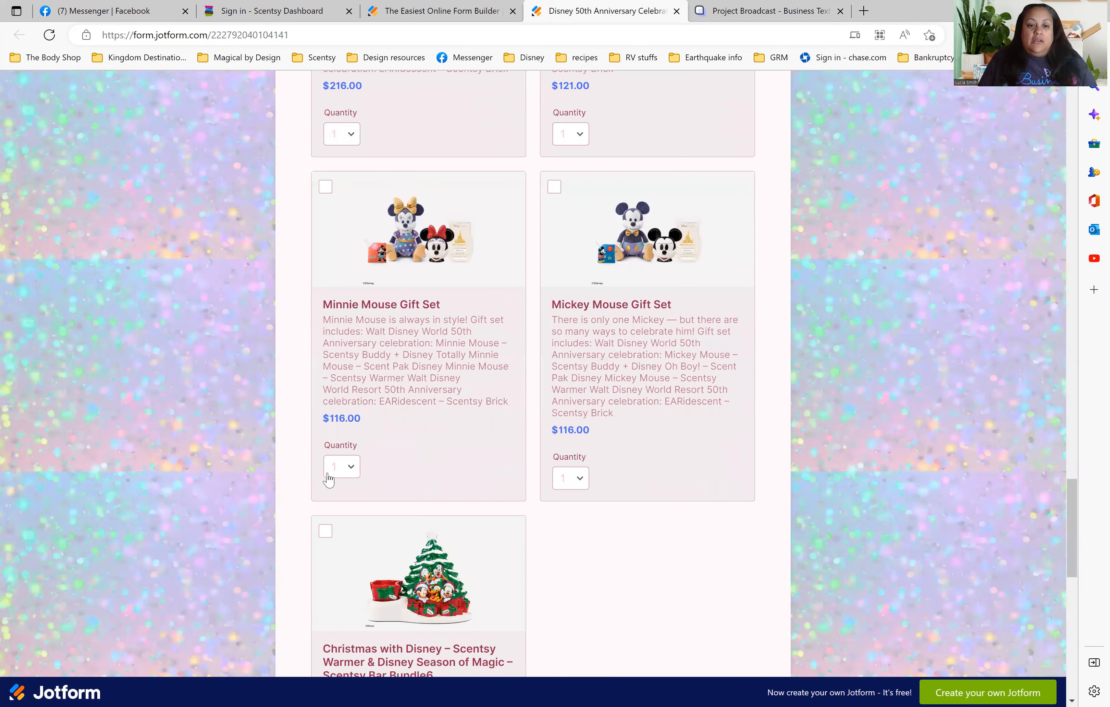
click(448, 242)
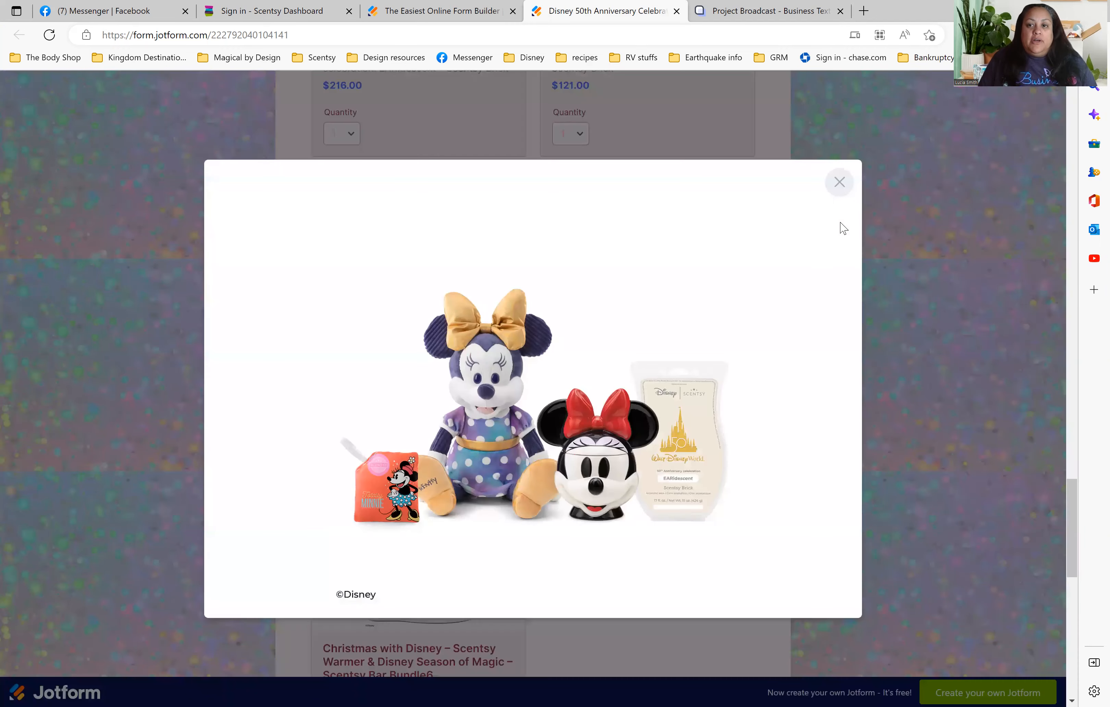
click(837, 182)
click(424, 213)
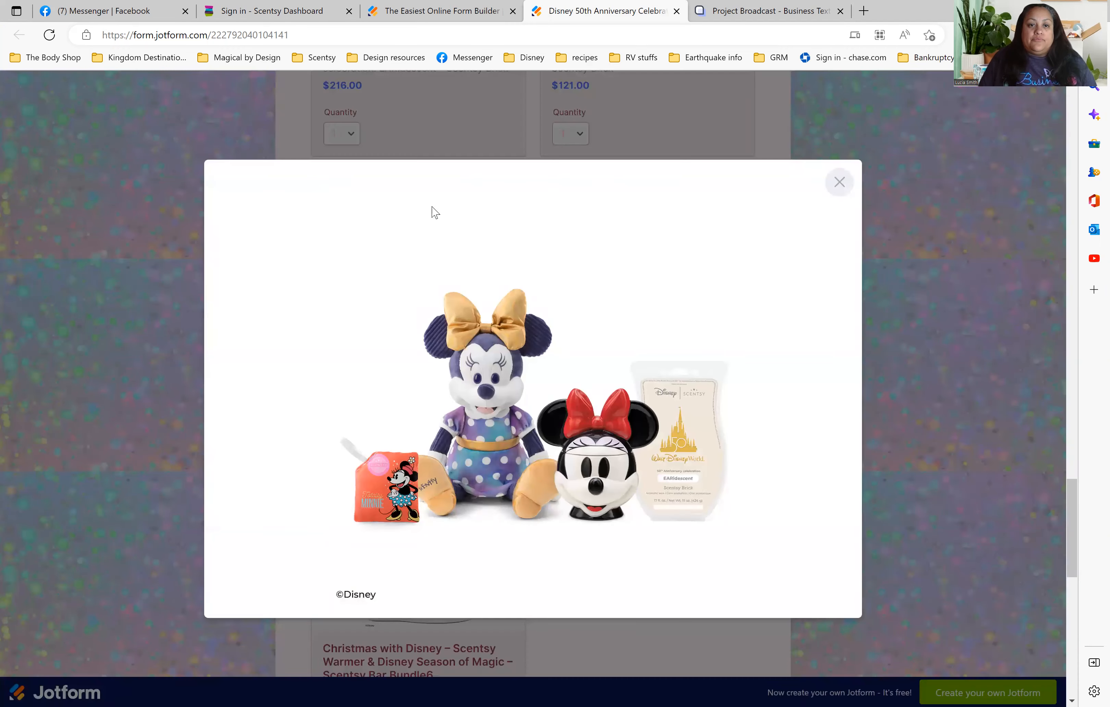
click(838, 181)
click(325, 186)
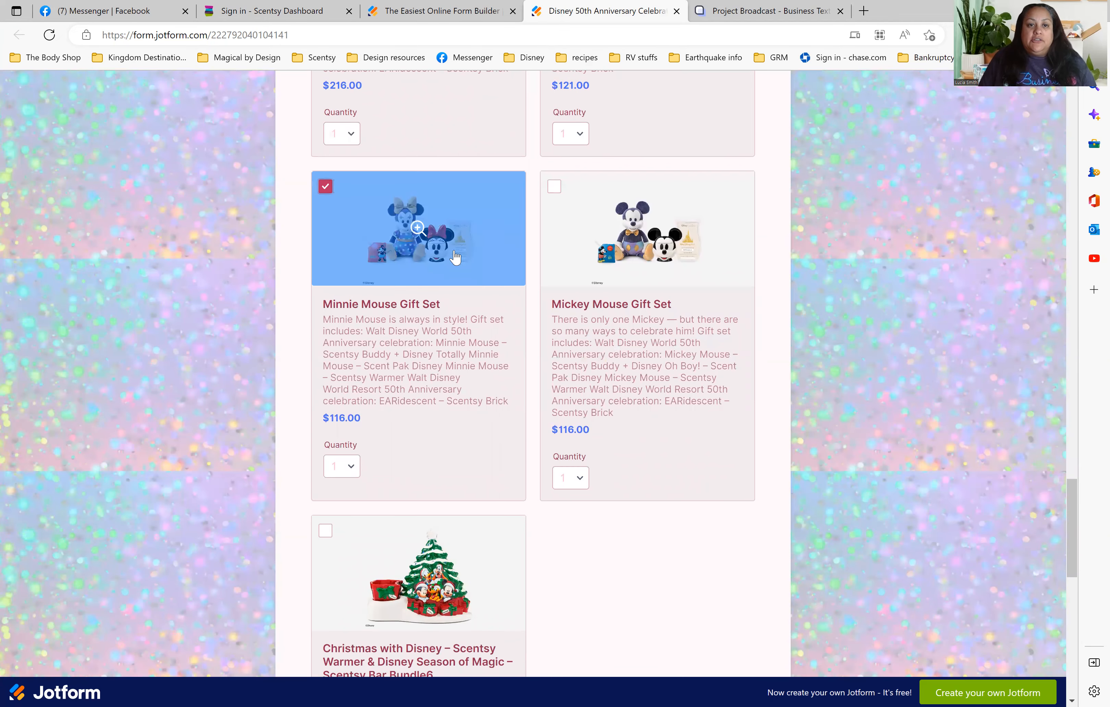
Step: Clear the coupon field, re-enter SHIP350 and apply it to the revised order
scroll(497, 287, down, 7)
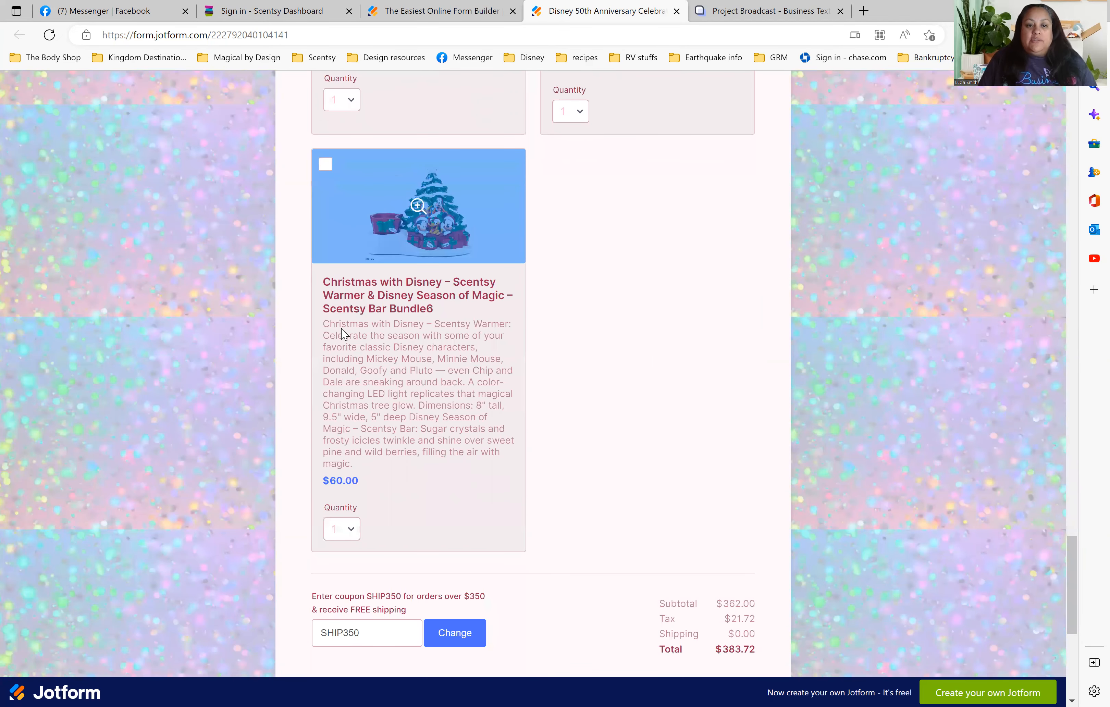
scroll(454, 341, down, 5)
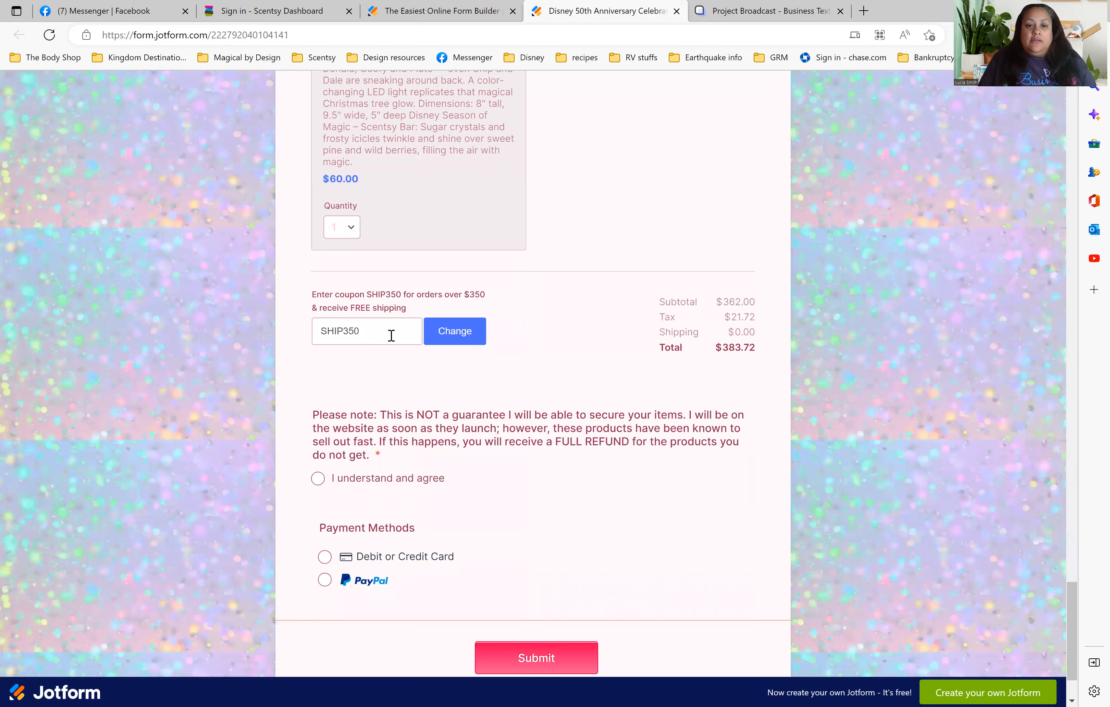
drag(388, 333, 313, 335)
key(BackSpace)
text(SHIP#%))
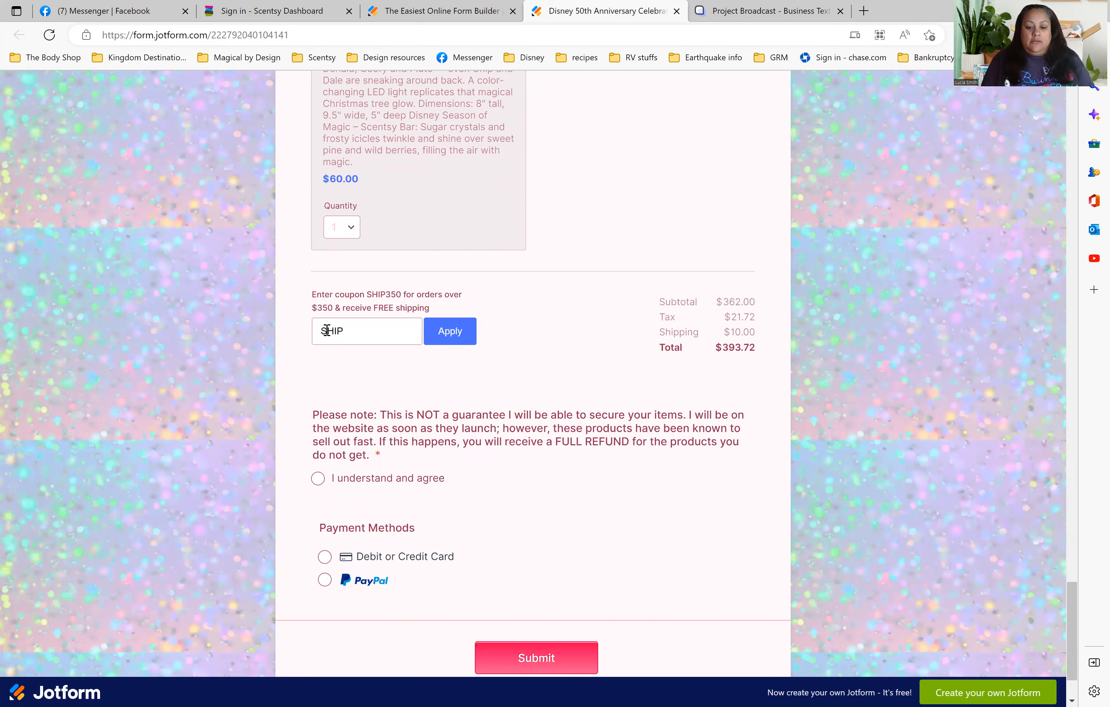
key(BackSpace)
key(BackSpace)
key(BackSpace)
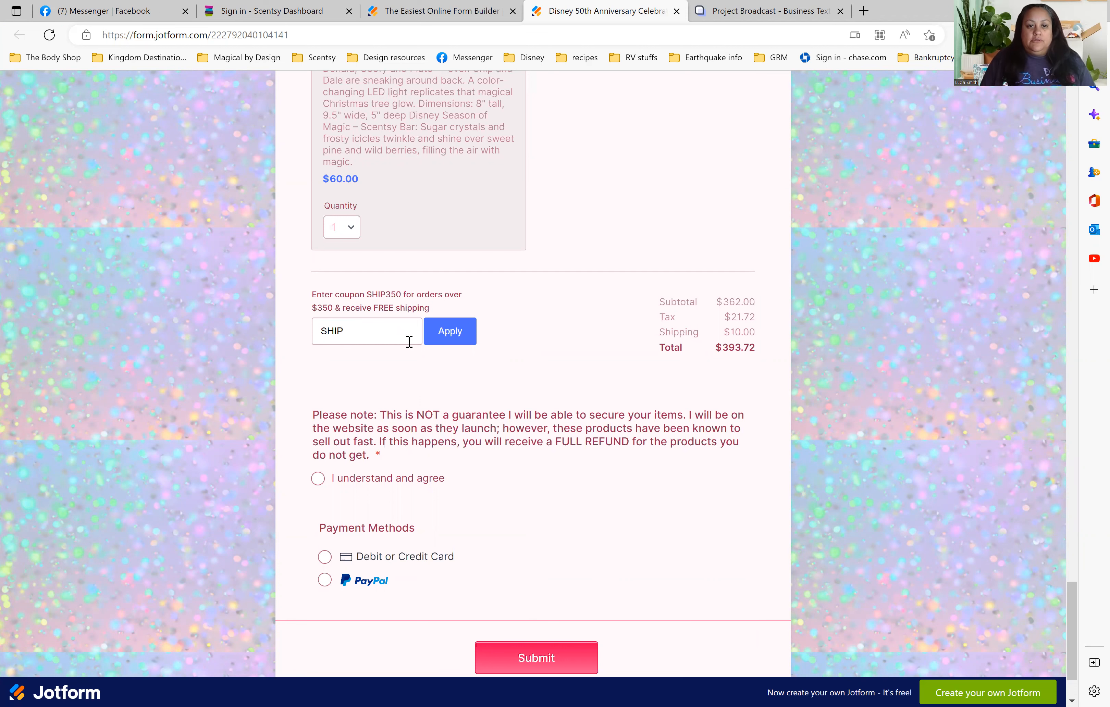
text(350)
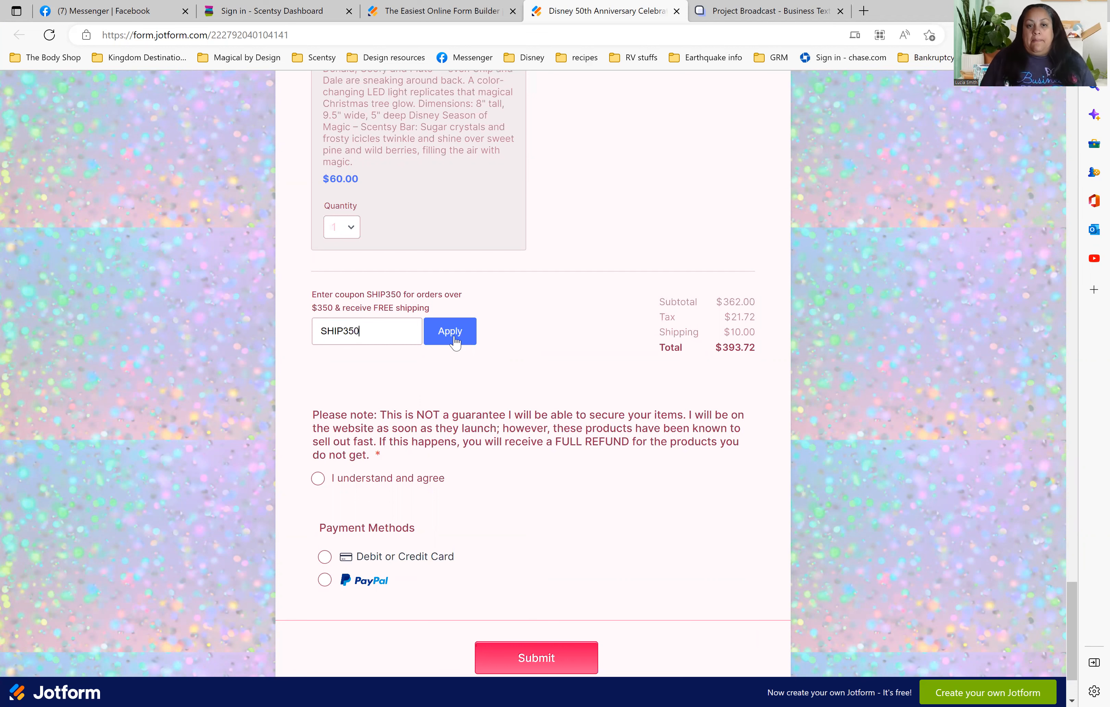
click(457, 338)
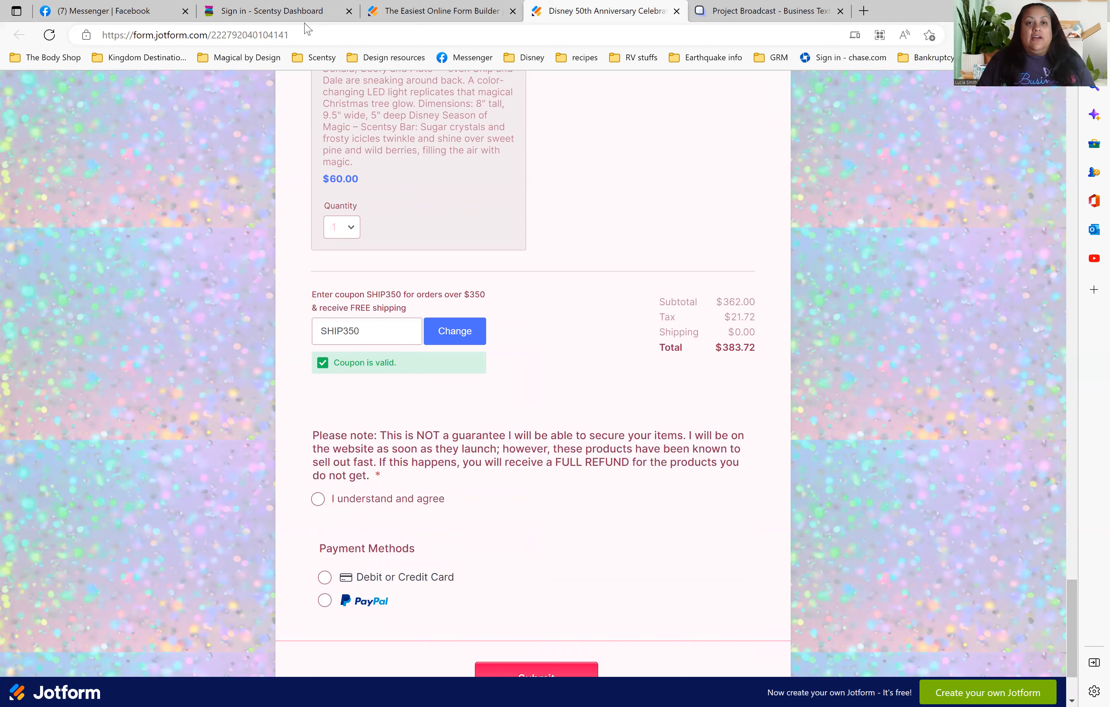
Step: Return to the cloned form in the builder and examine the coupon, Invoice ID, refund note with its agreement option, and payment methods
click(436, 11)
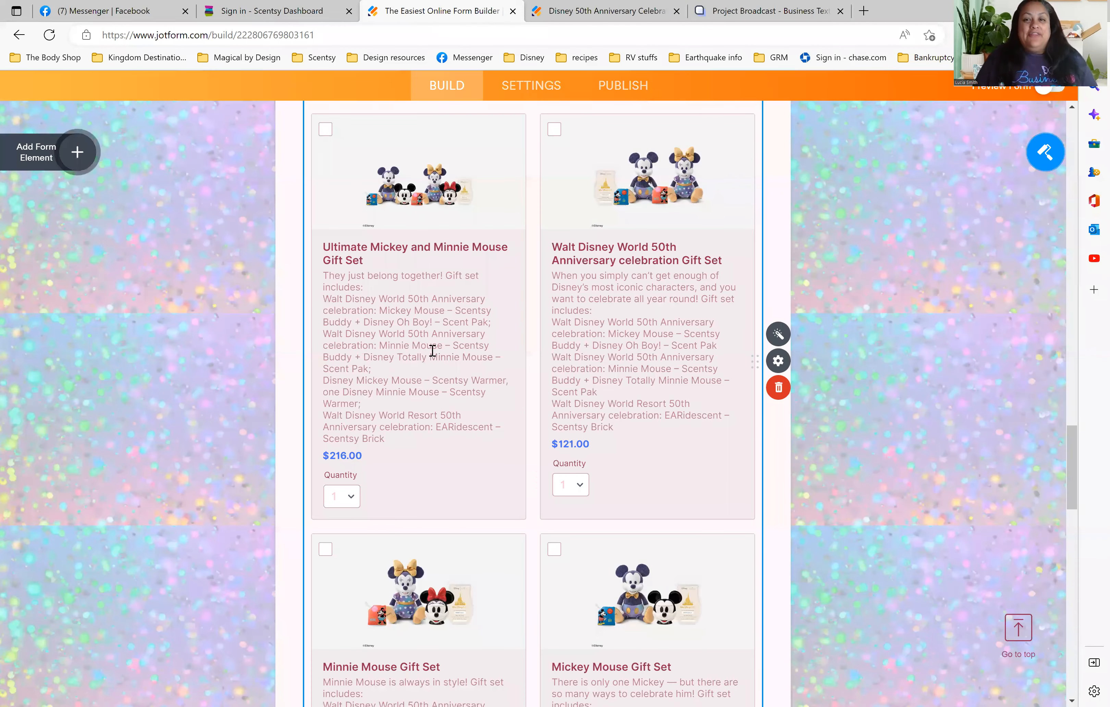
scroll(421, 377, down, 1)
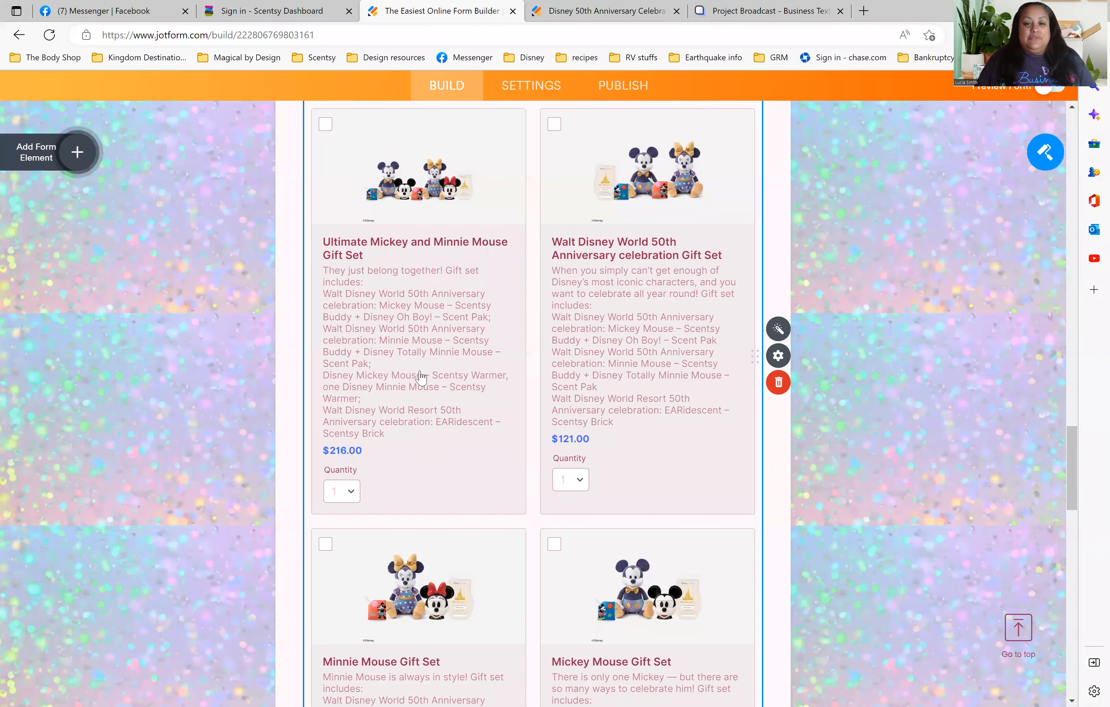
scroll(421, 377, down, 10)
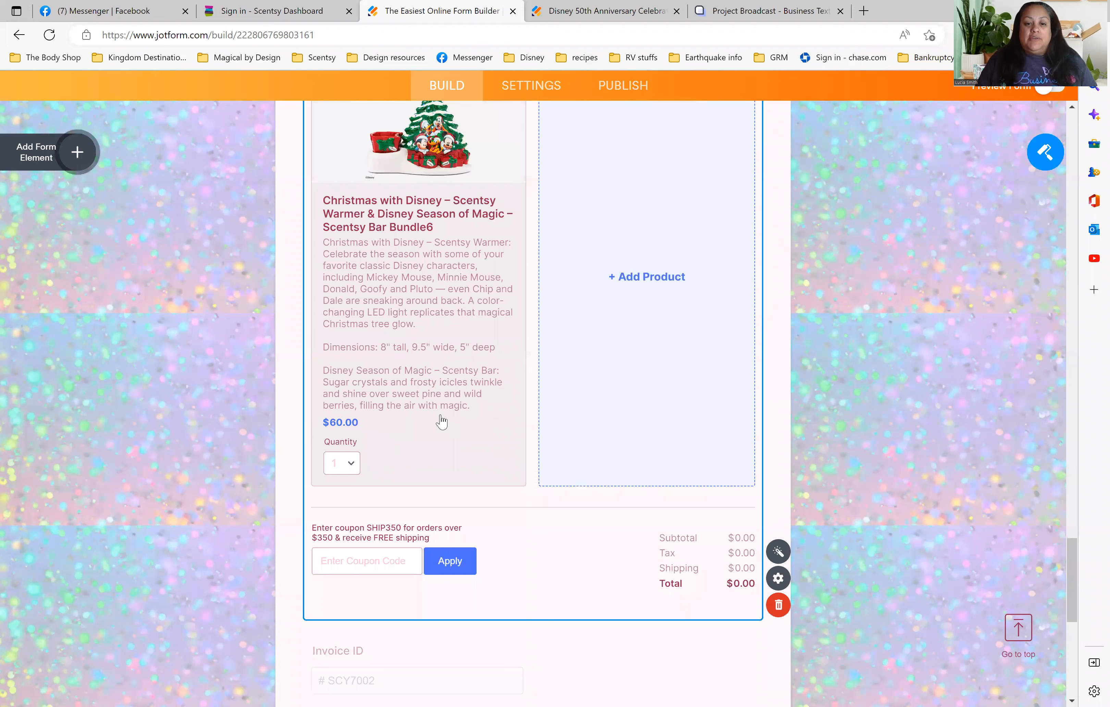
scroll(532, 490, down, 4)
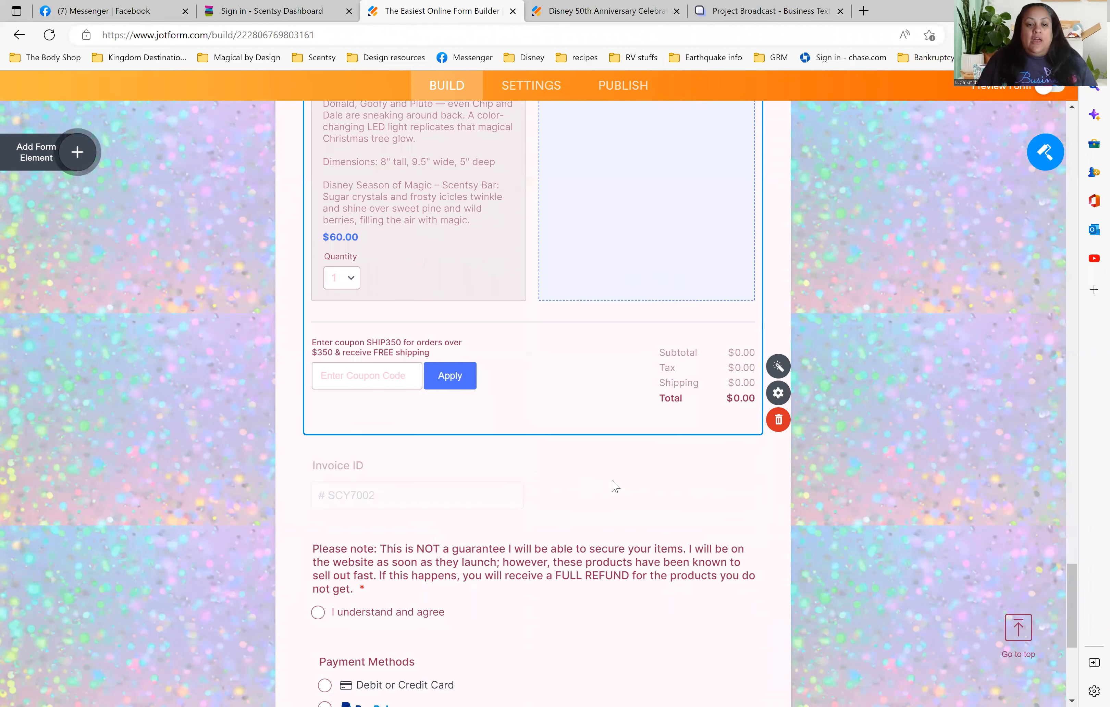
scroll(615, 486, down, 2)
scroll(616, 400, down, 1)
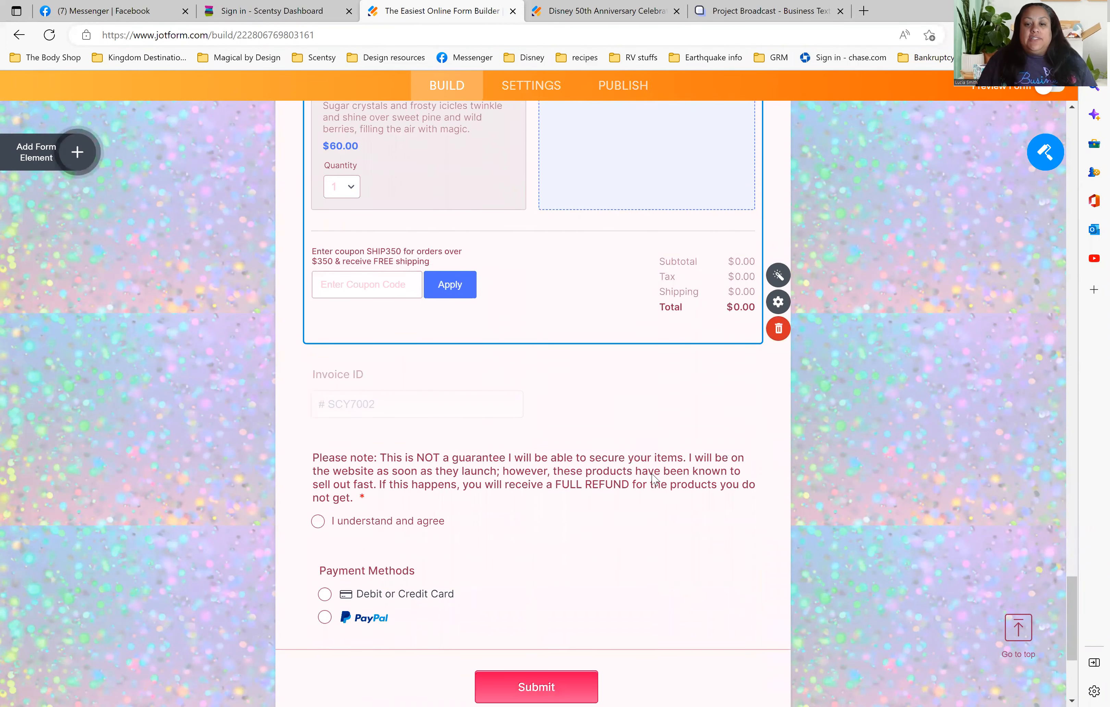
scroll(380, 310, down, 2)
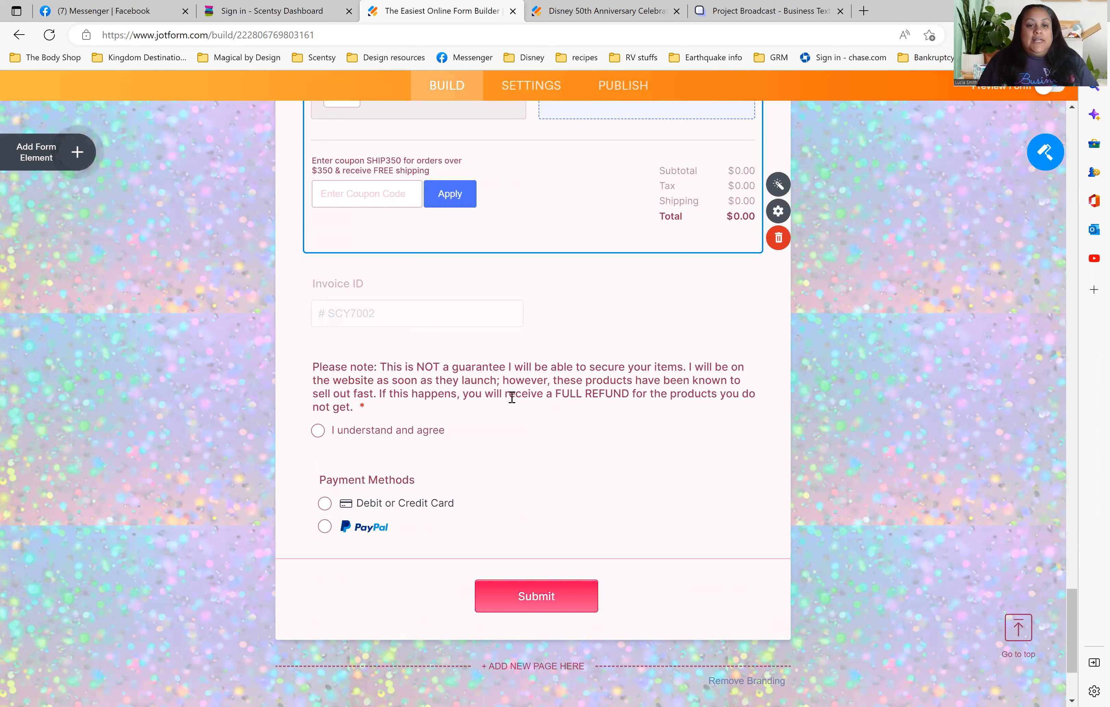
scroll(518, 409, down, 2)
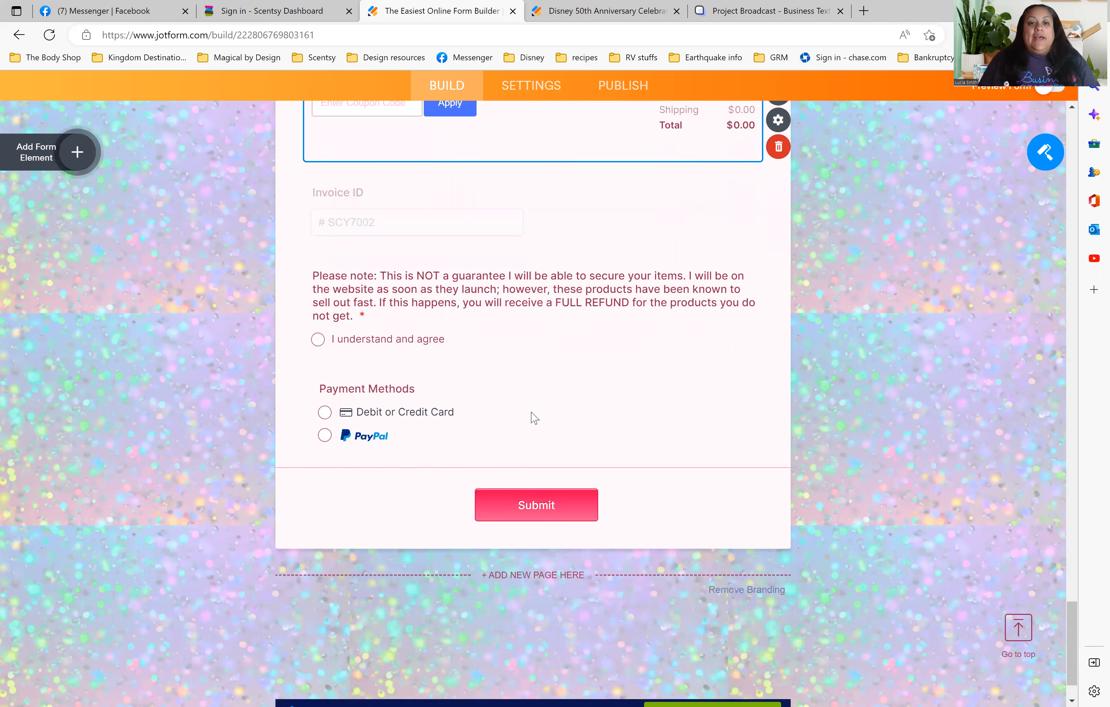
scroll(533, 416, up, 2)
click(595, 367)
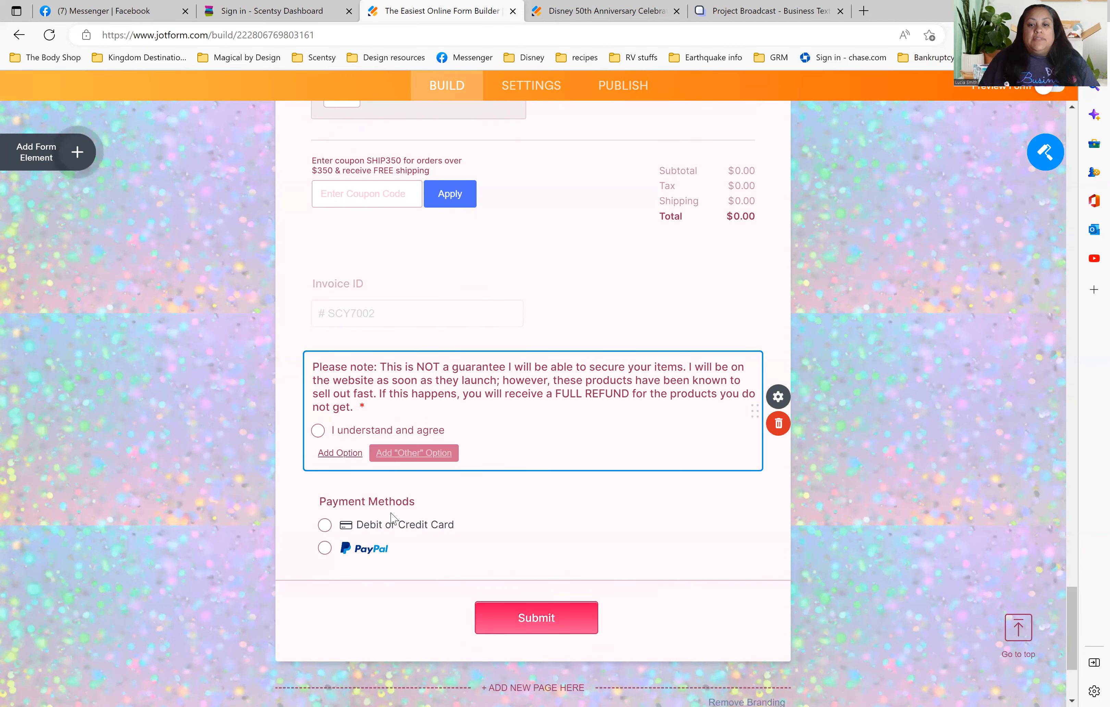
Step: Open the list of form elements to add, look over the basic elements and show the available payment gateways
click(78, 153)
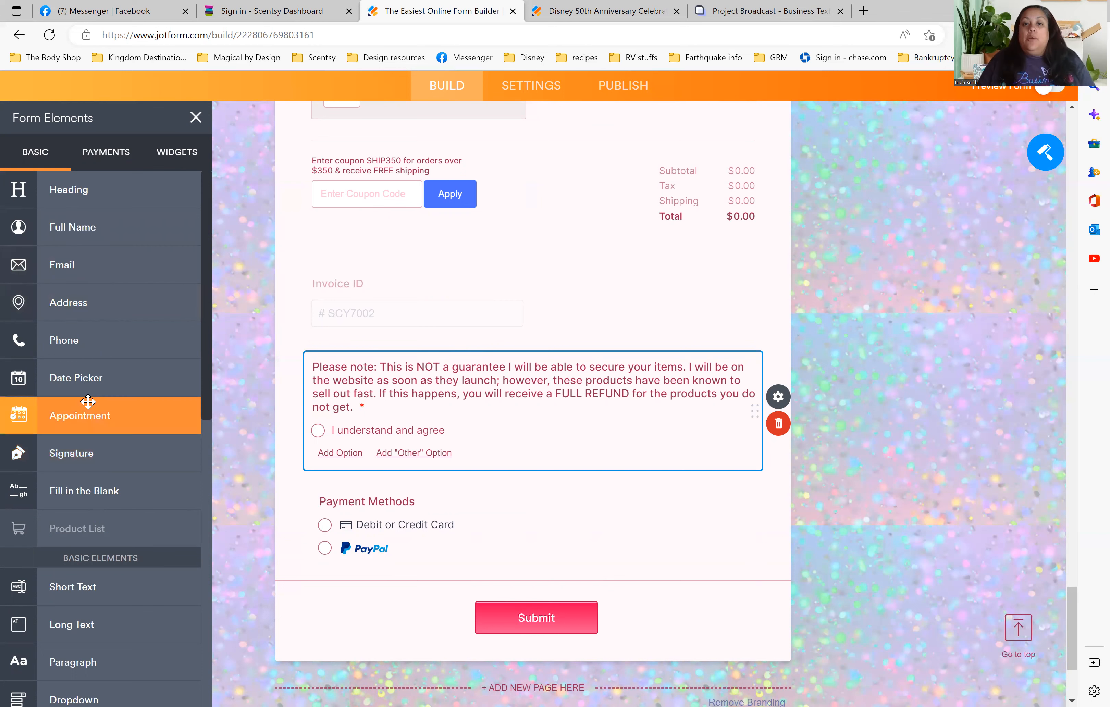
scroll(451, 353, up, 7)
scroll(523, 372, down, 2)
click(116, 161)
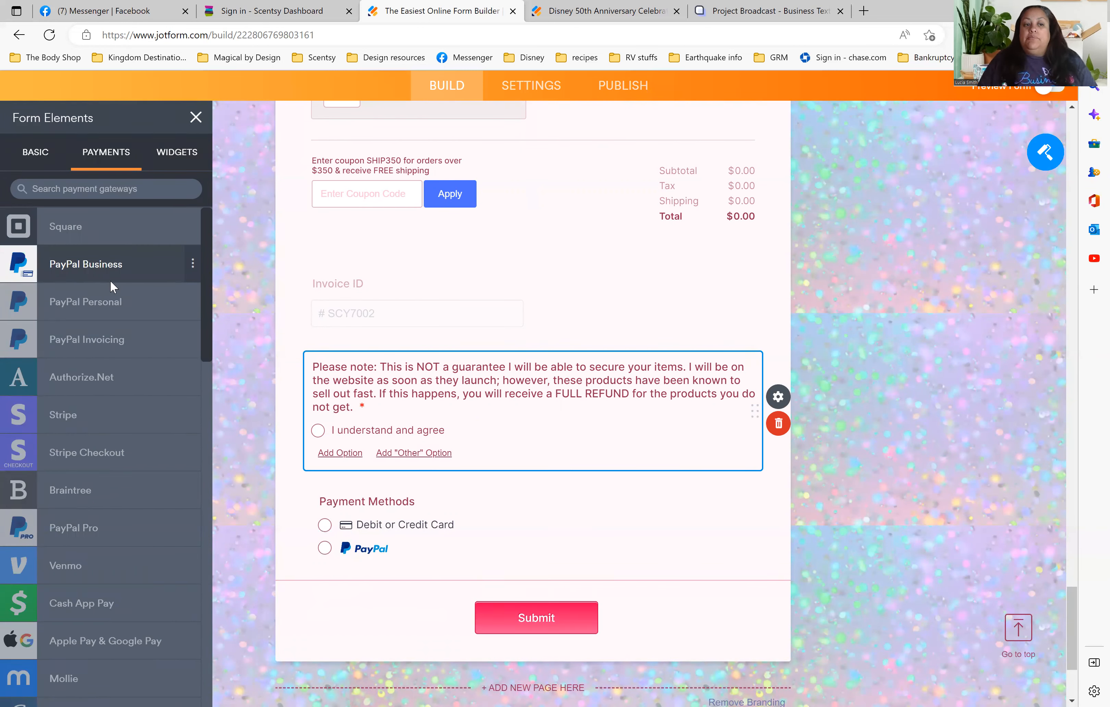
Step: Look through the full list of available payment gateways, from Square down to Paymentwall
scroll(161, 480, down, 2)
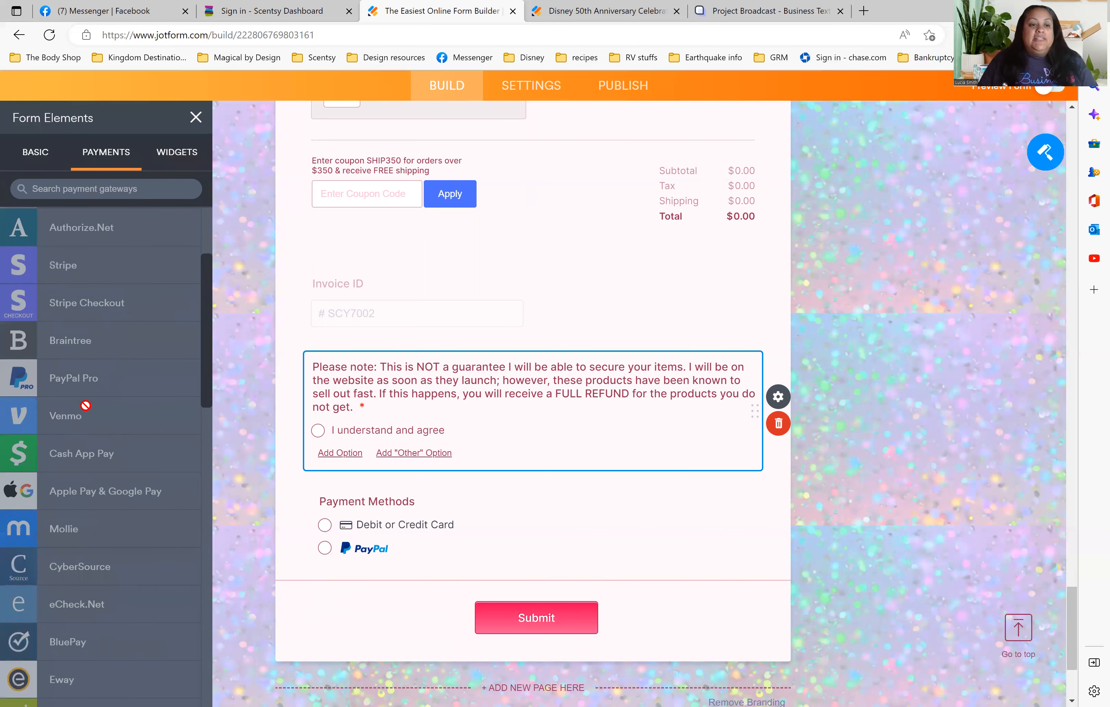
scroll(140, 374, up, 2)
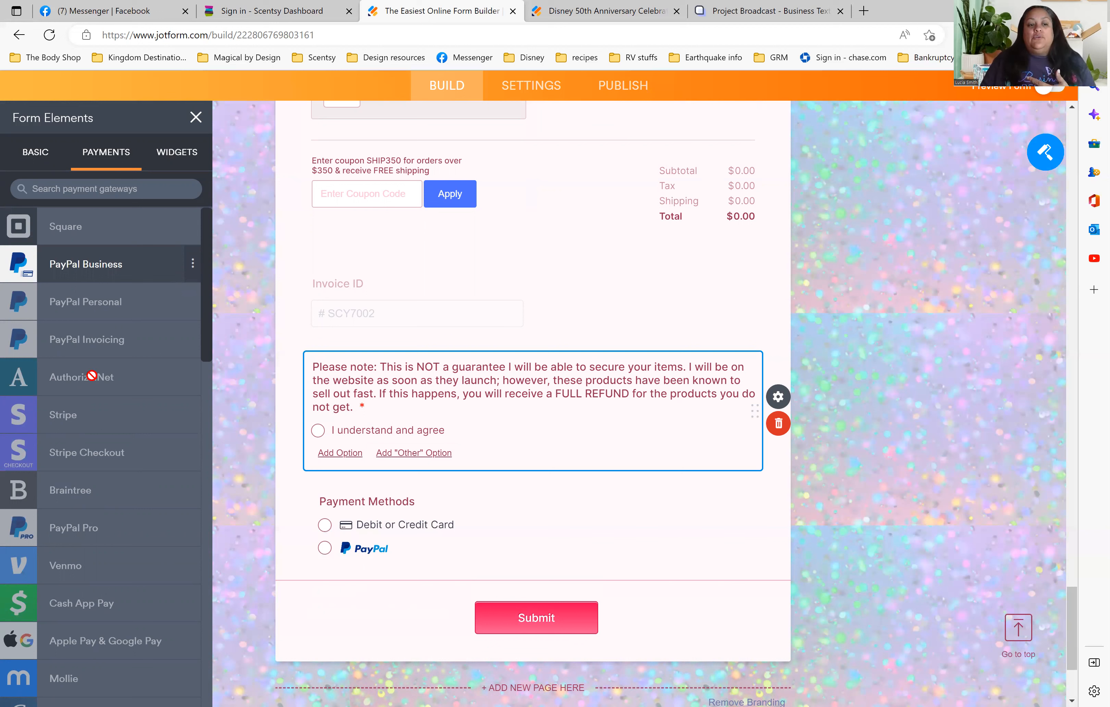
scroll(92, 376, down, 5)
scroll(91, 452, down, 2)
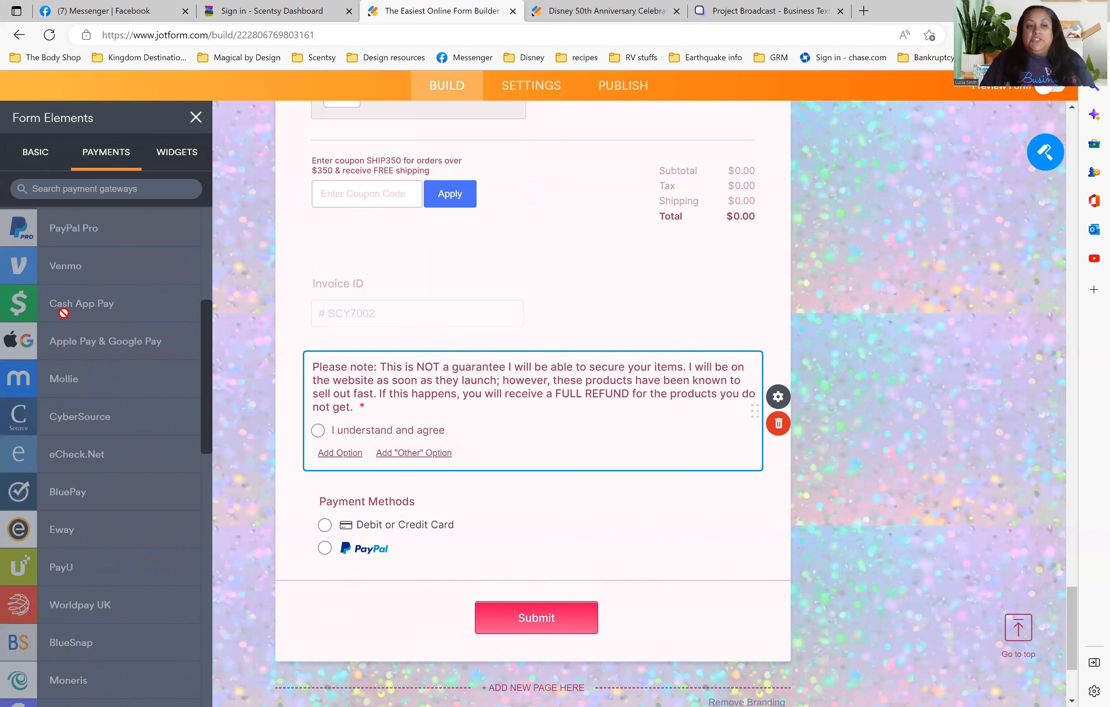
scroll(91, 493, down, 2)
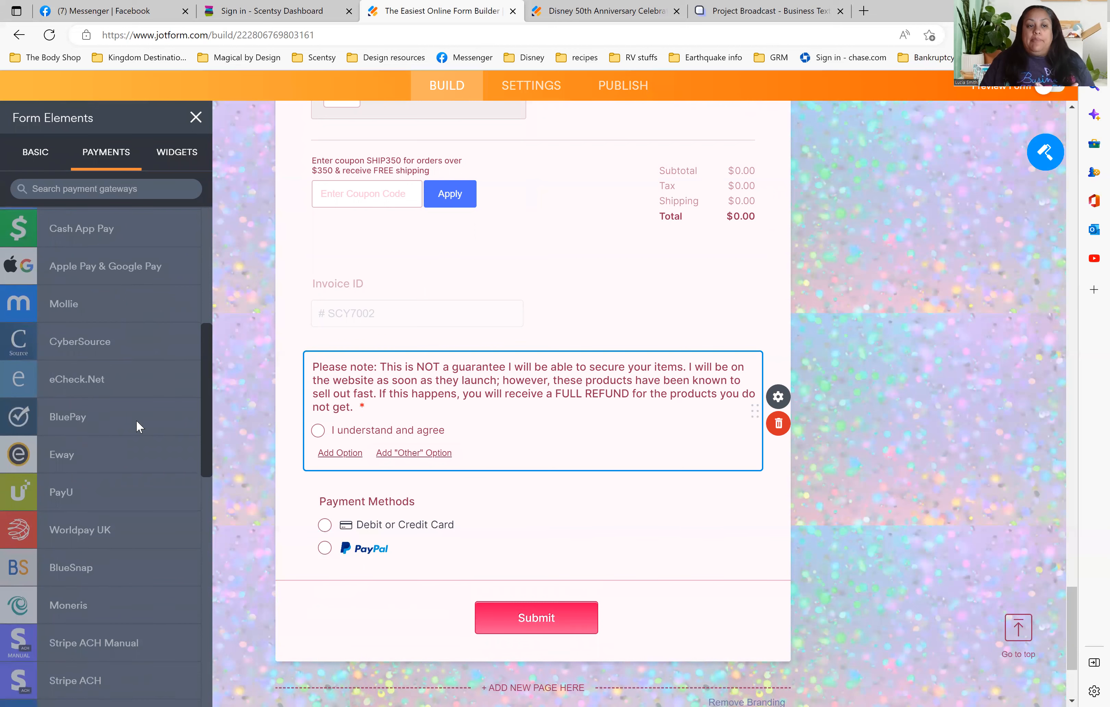
scroll(137, 478, down, 2)
scroll(137, 478, down, 10)
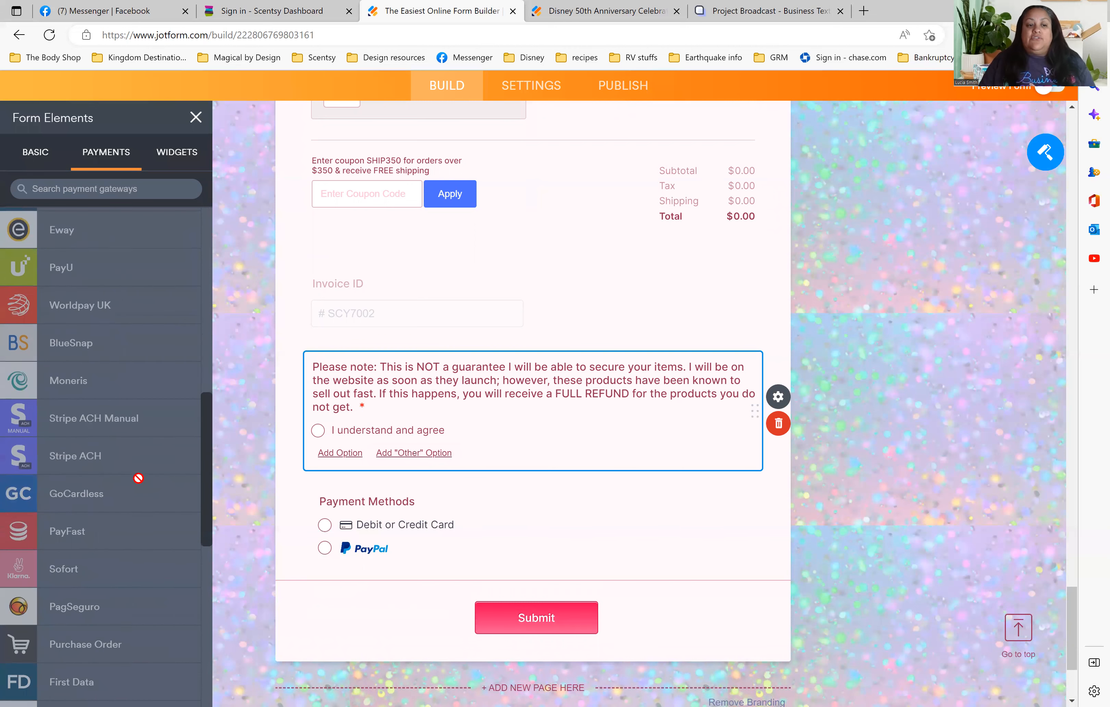
scroll(139, 479, down, 8)
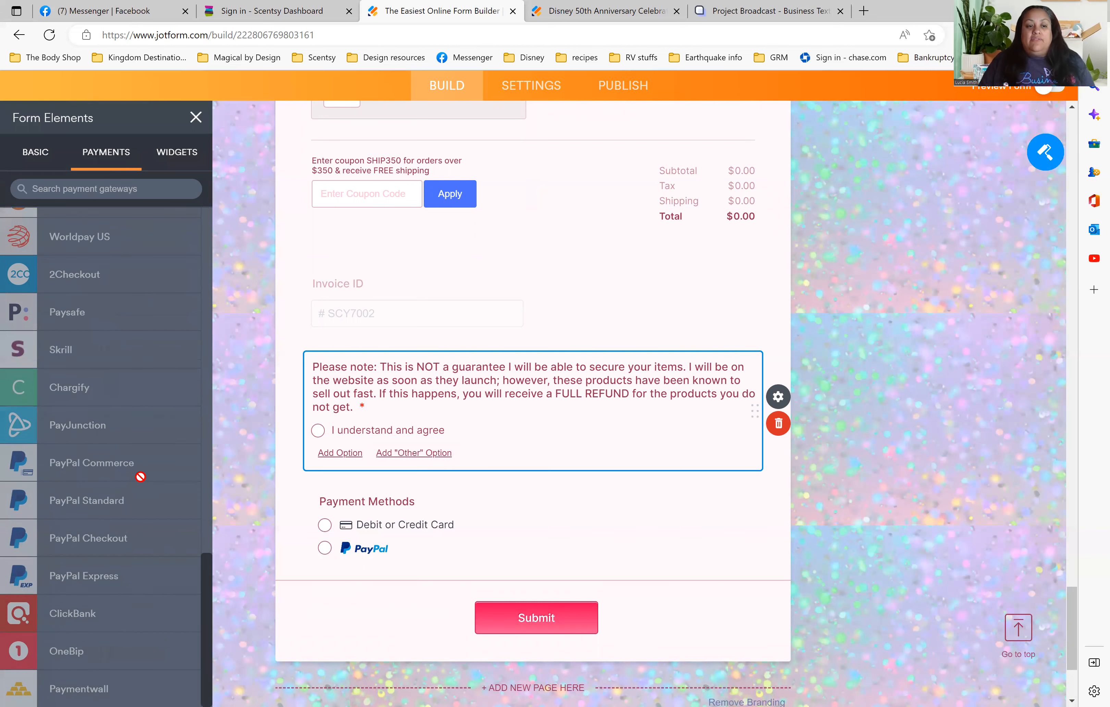
scroll(138, 476, up, 15)
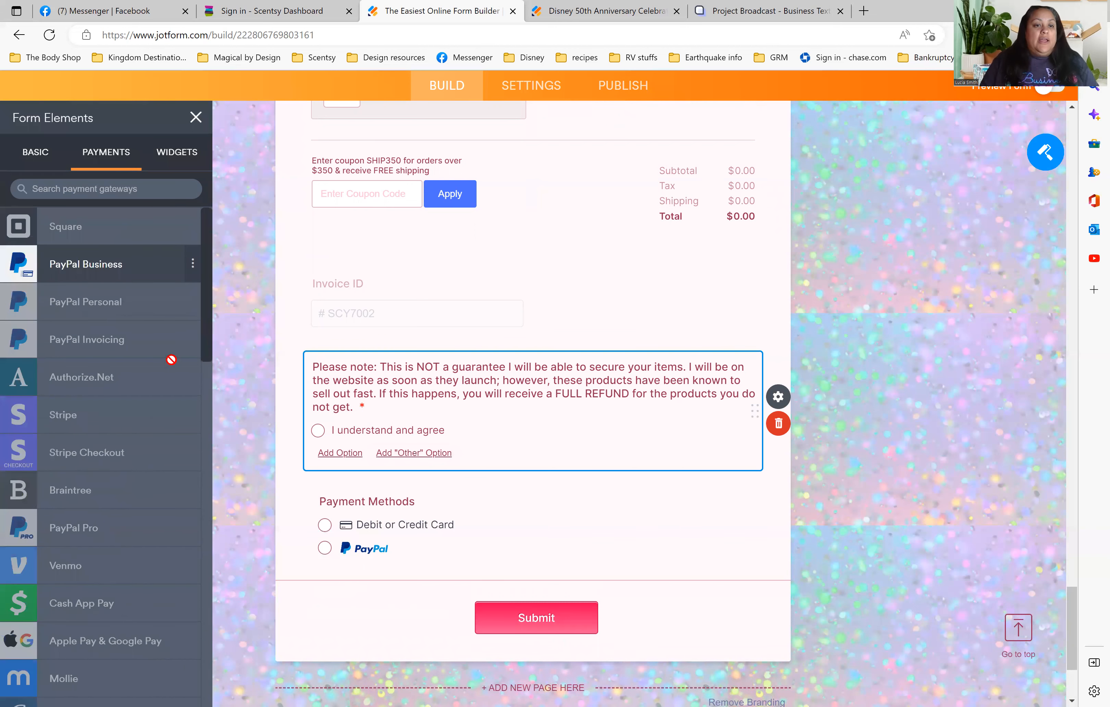
Step: Switch the form's payment gateway from PayPal Business to Venmo and accept the change
click(192, 263)
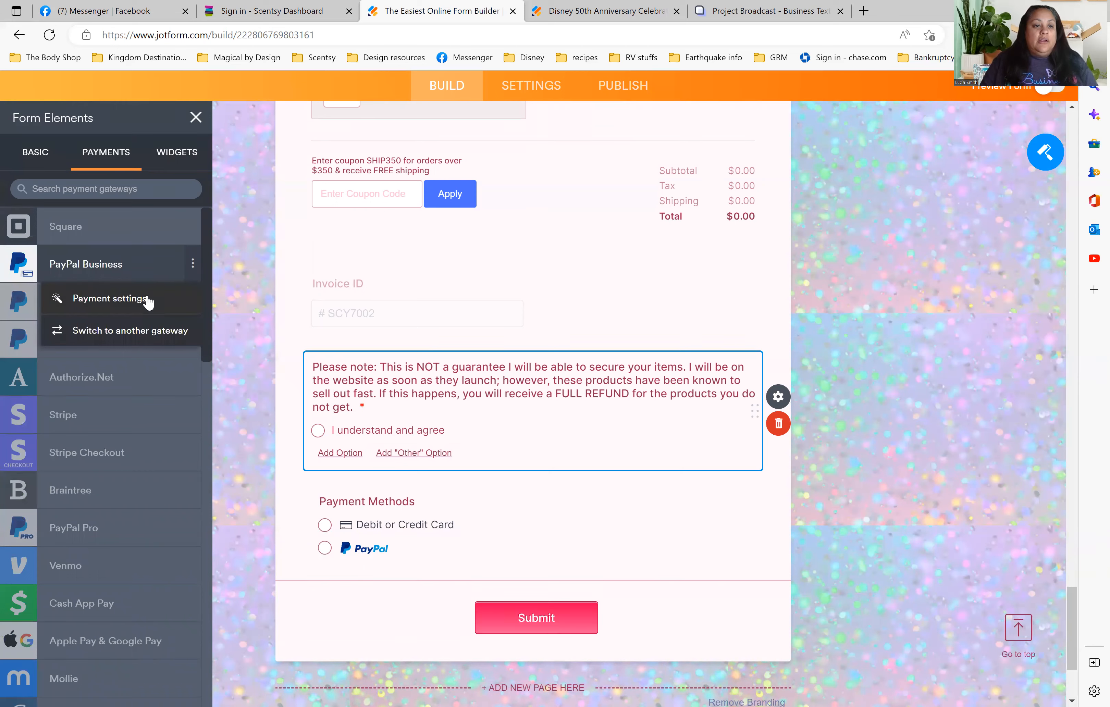
click(133, 328)
scroll(473, 388, down, 3)
scroll(473, 387, down, 3)
scroll(463, 404, up, 3)
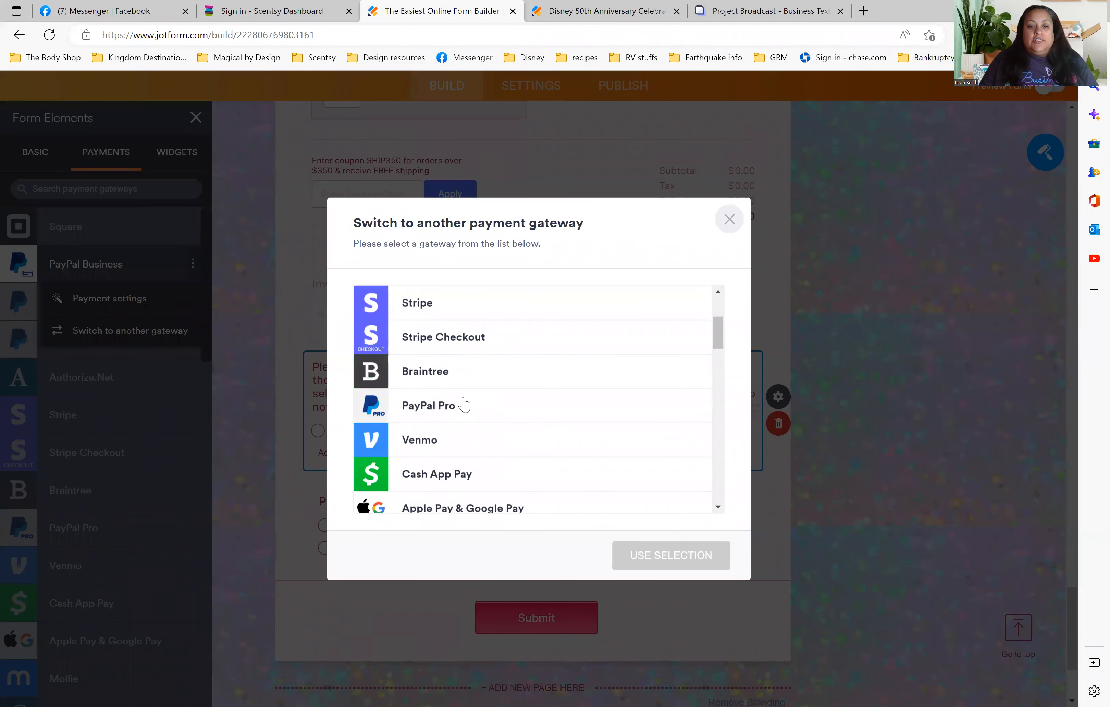
click(669, 559)
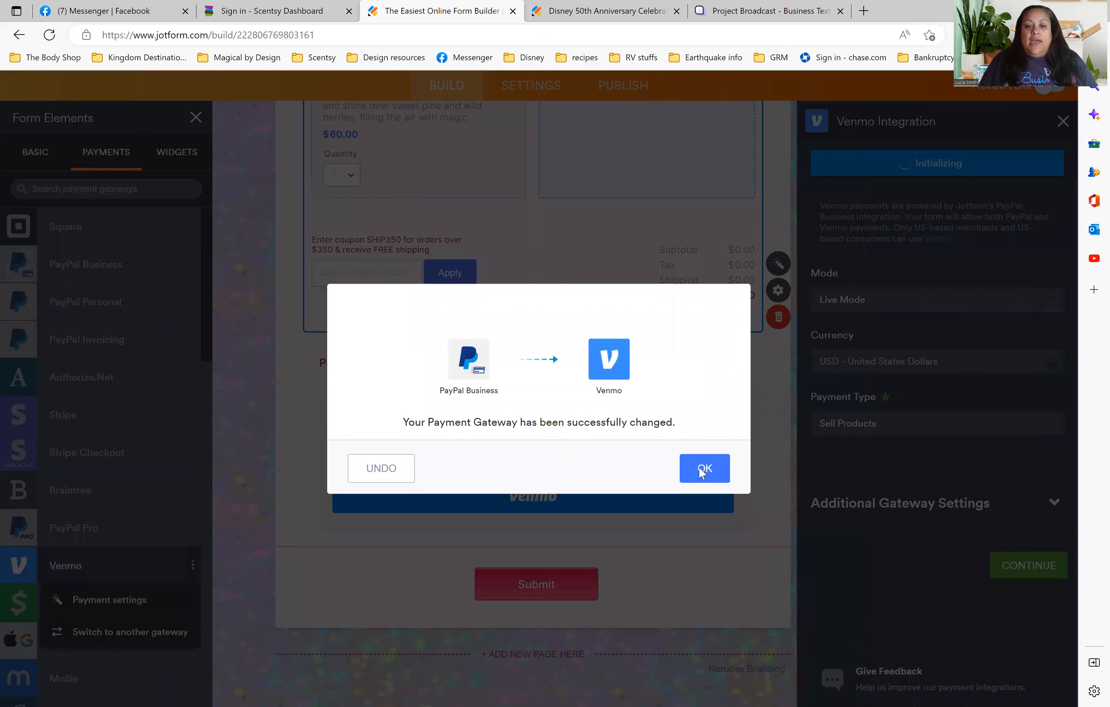
click(703, 473)
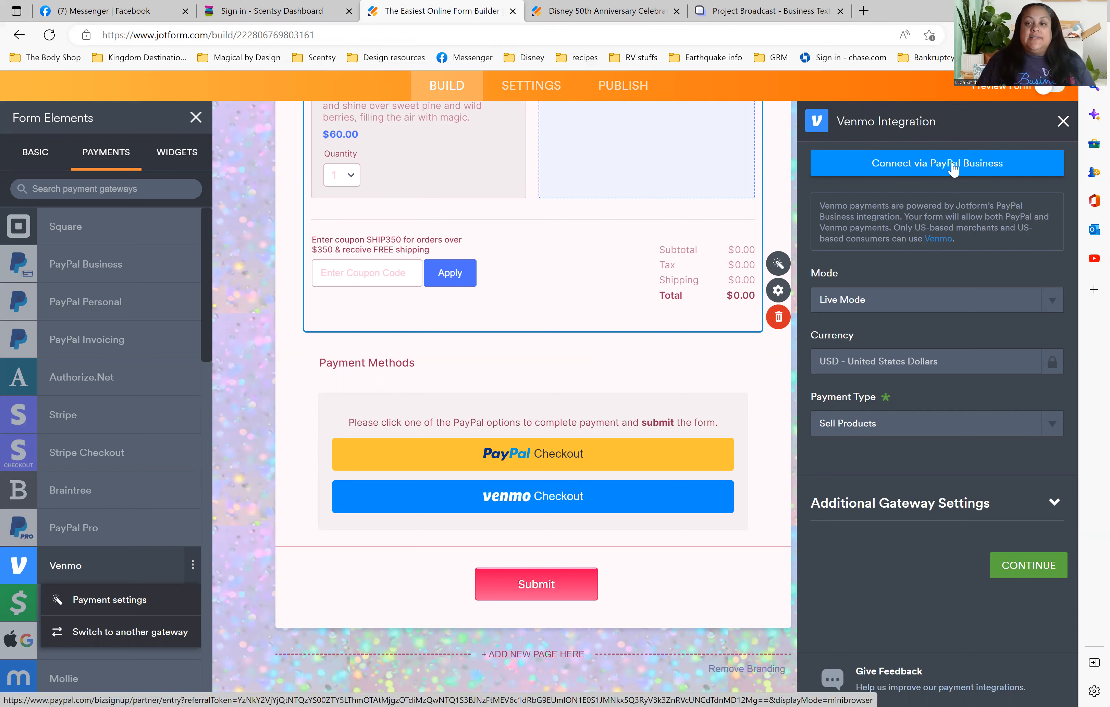
Step: Connect the Venmo integration via PayPal Business, review its additional gateway settings and continue to the payment settings
click(931, 164)
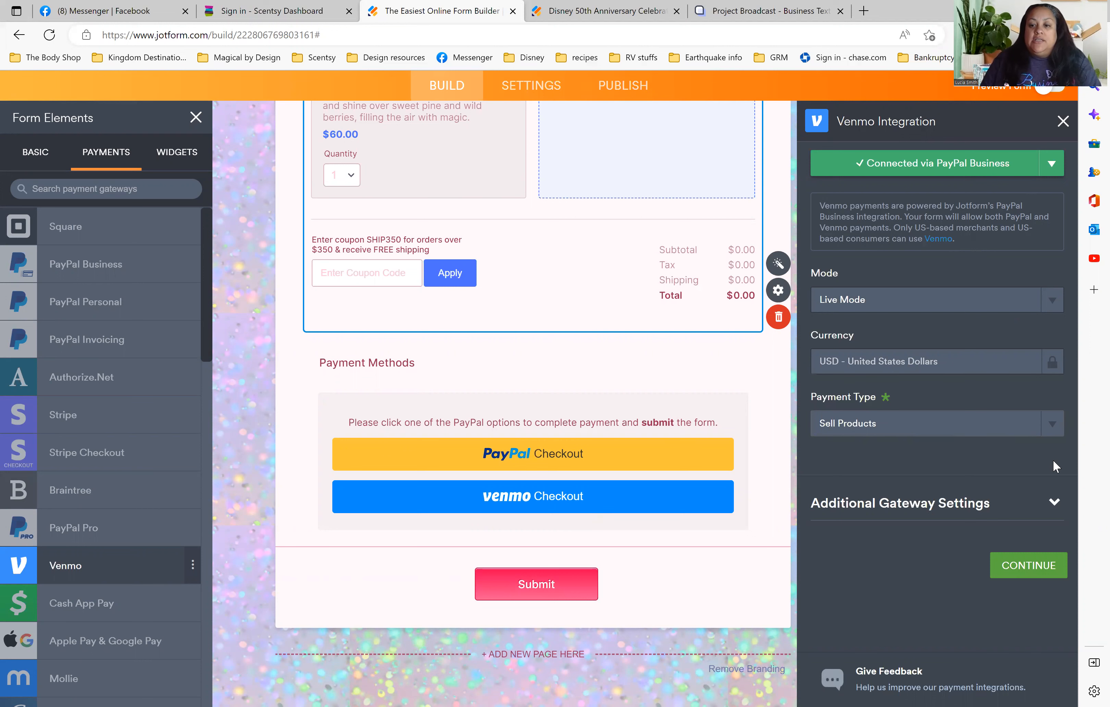
click(1054, 503)
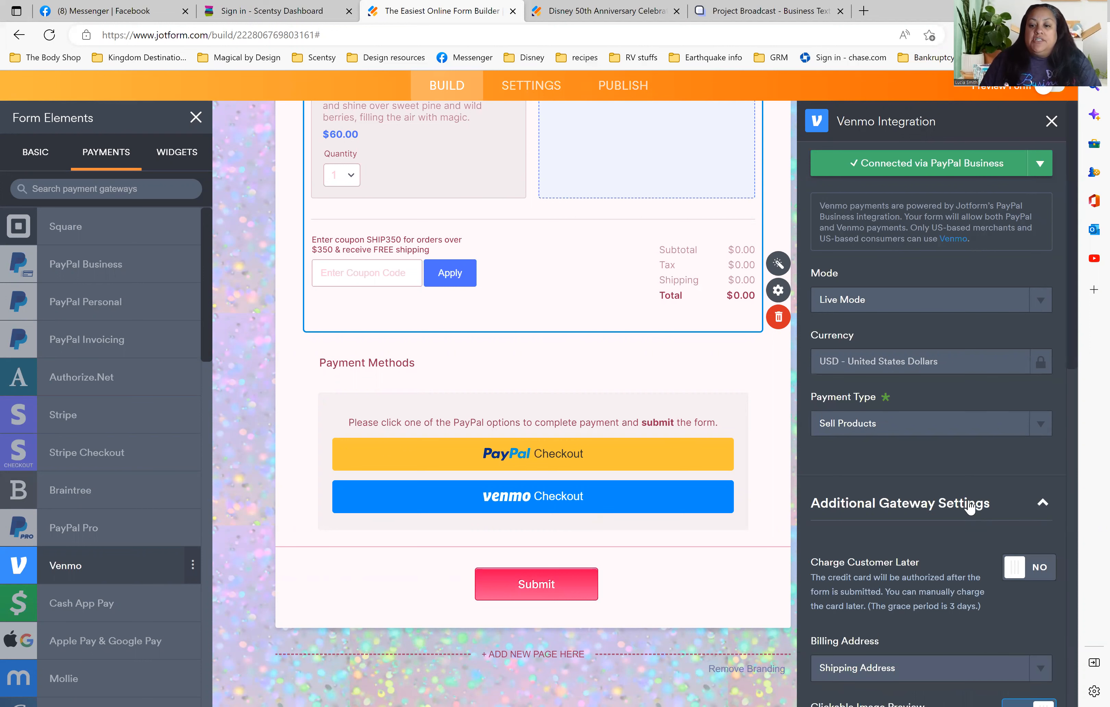
scroll(968, 506, down, 7)
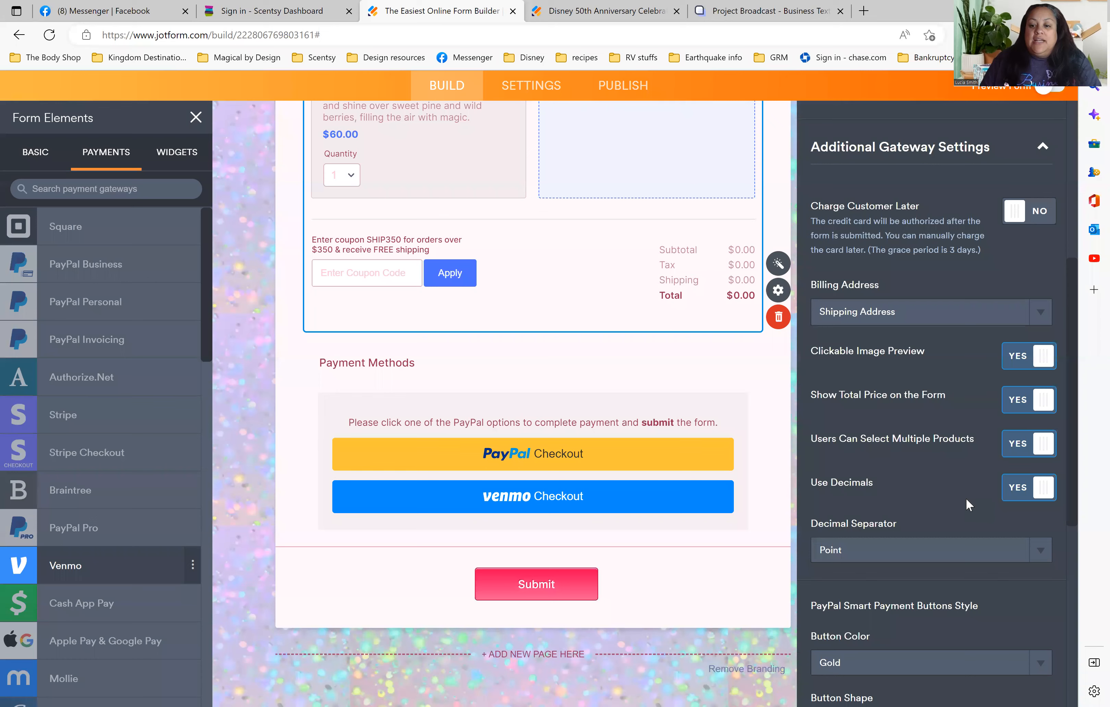
scroll(966, 497, down, 8)
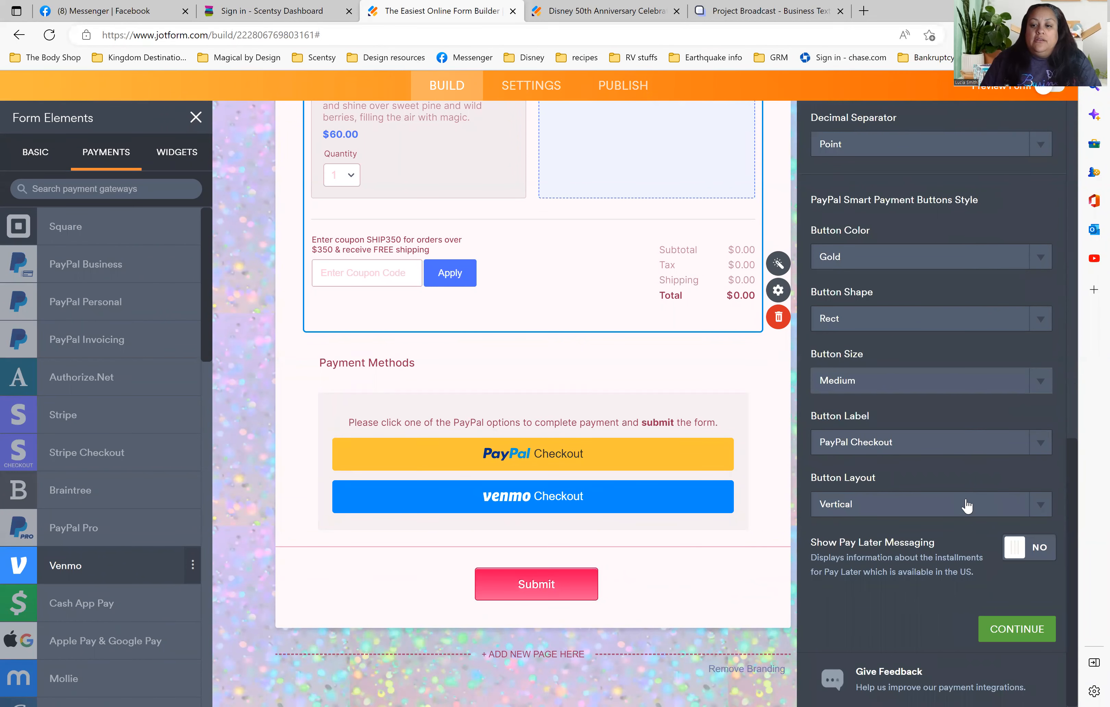
click(1021, 631)
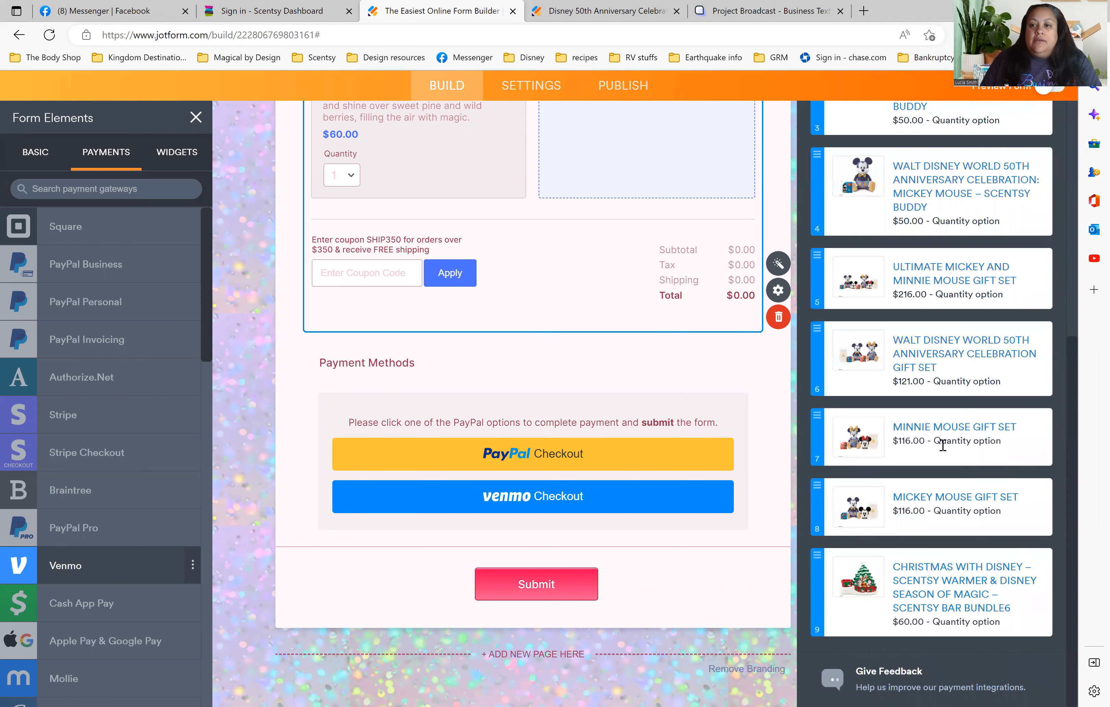
Step: Review the form's product list, the SHIP350 coupon and the shipping charge settings
scroll(927, 473, up, 7)
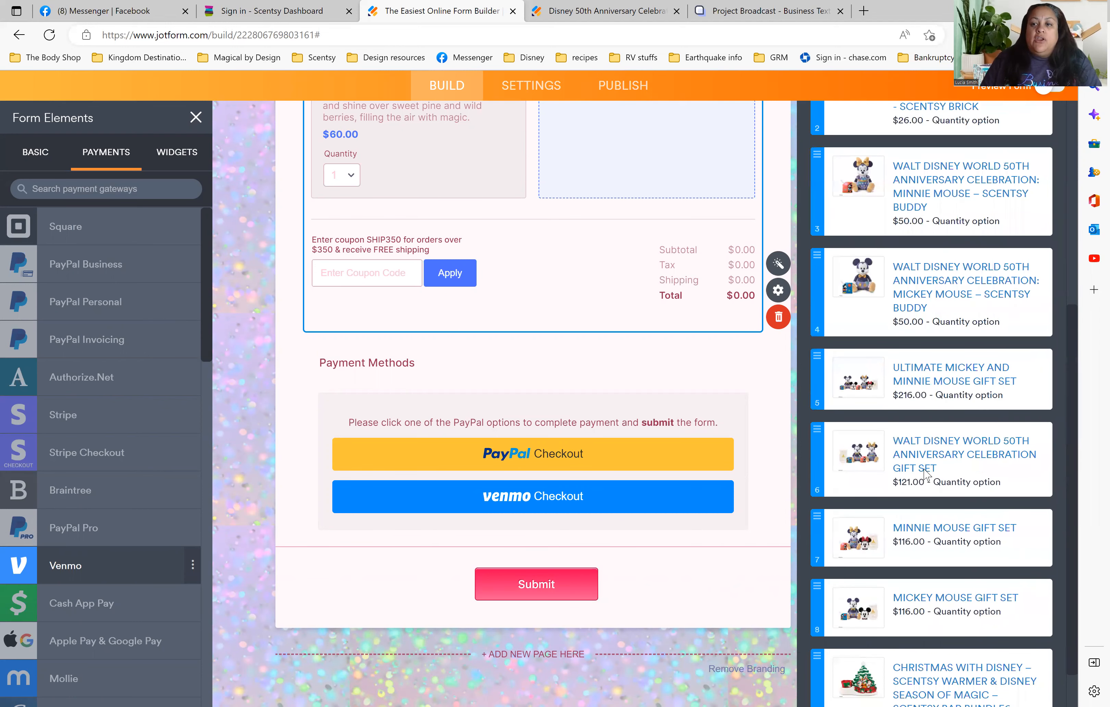
scroll(915, 273, up, 2)
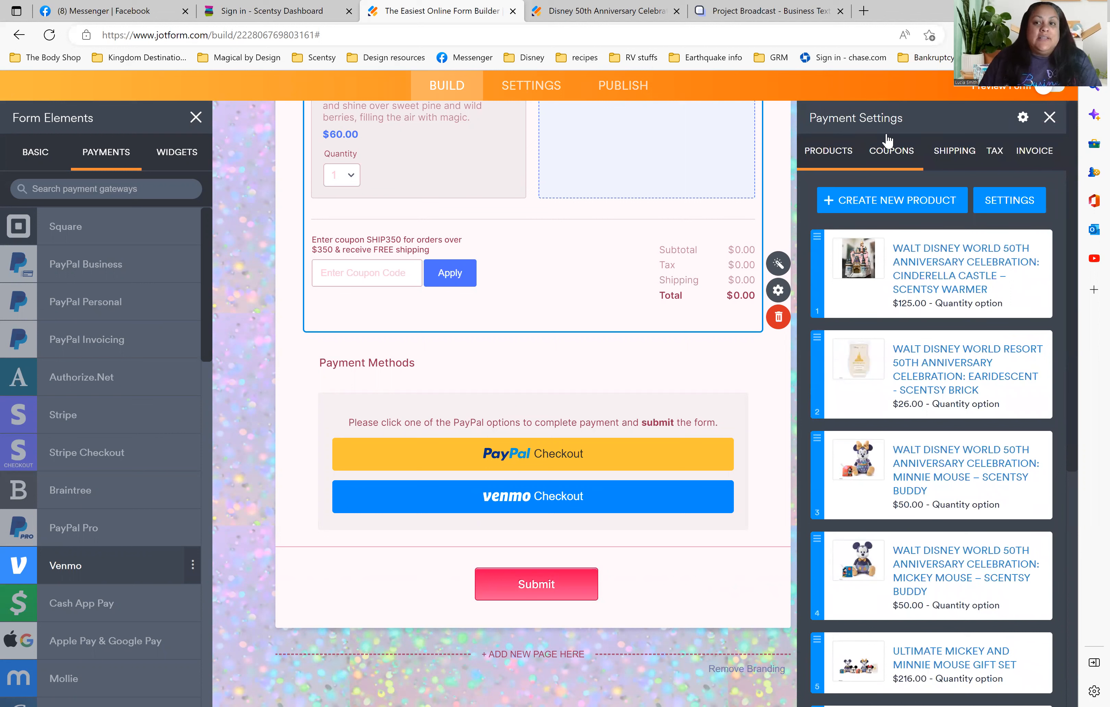
click(884, 160)
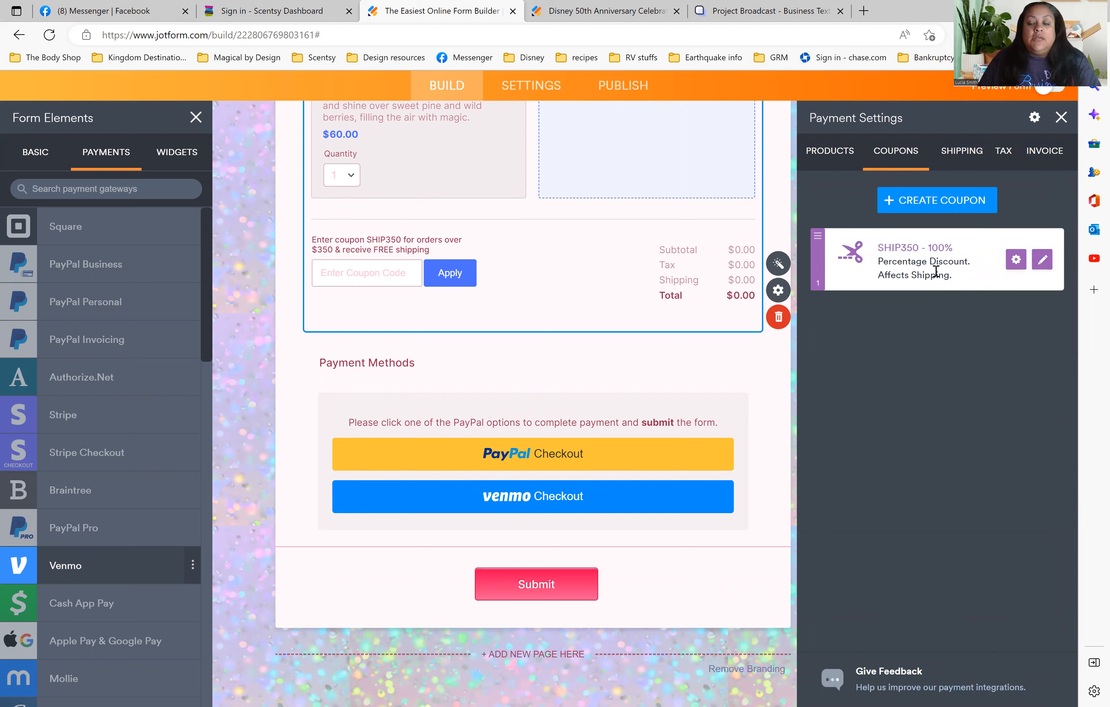
click(973, 158)
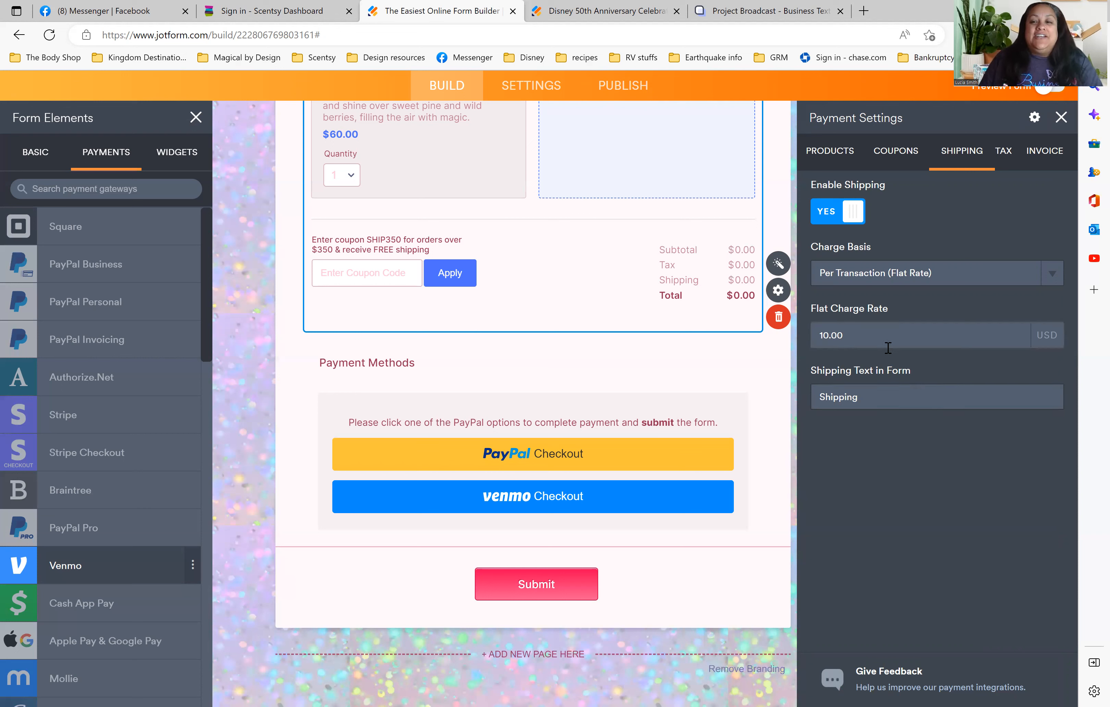
click(891, 152)
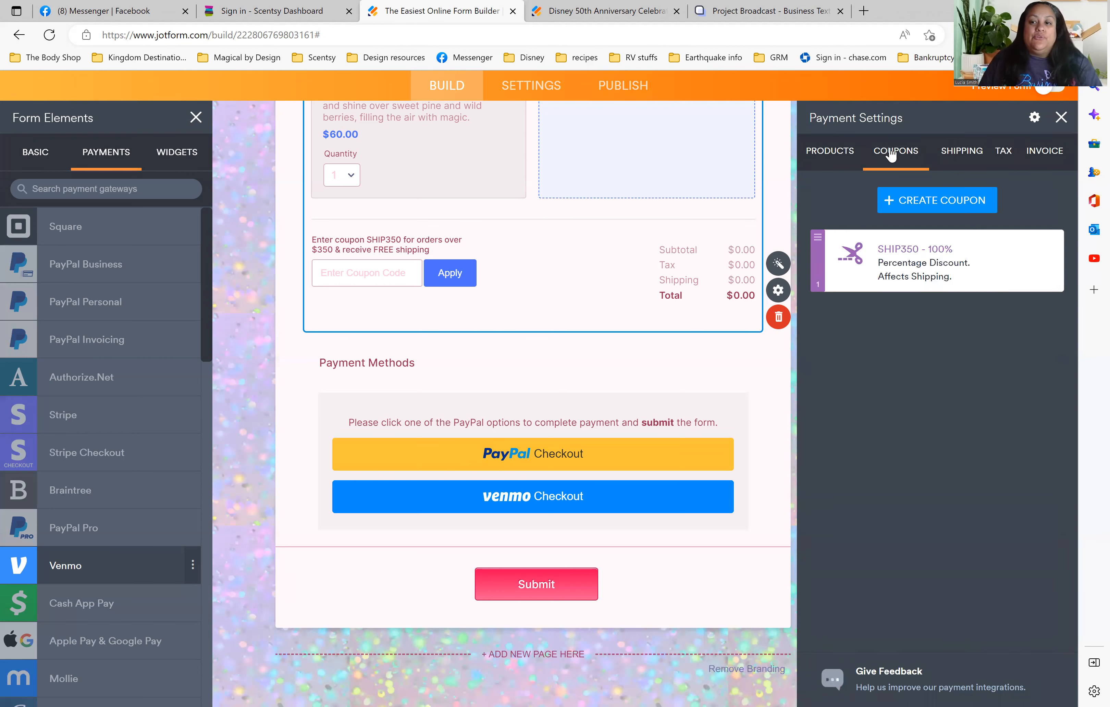
click(957, 155)
Step: Examine the tax settings, including the base tax rate and the surcharges by shipping state
click(1005, 158)
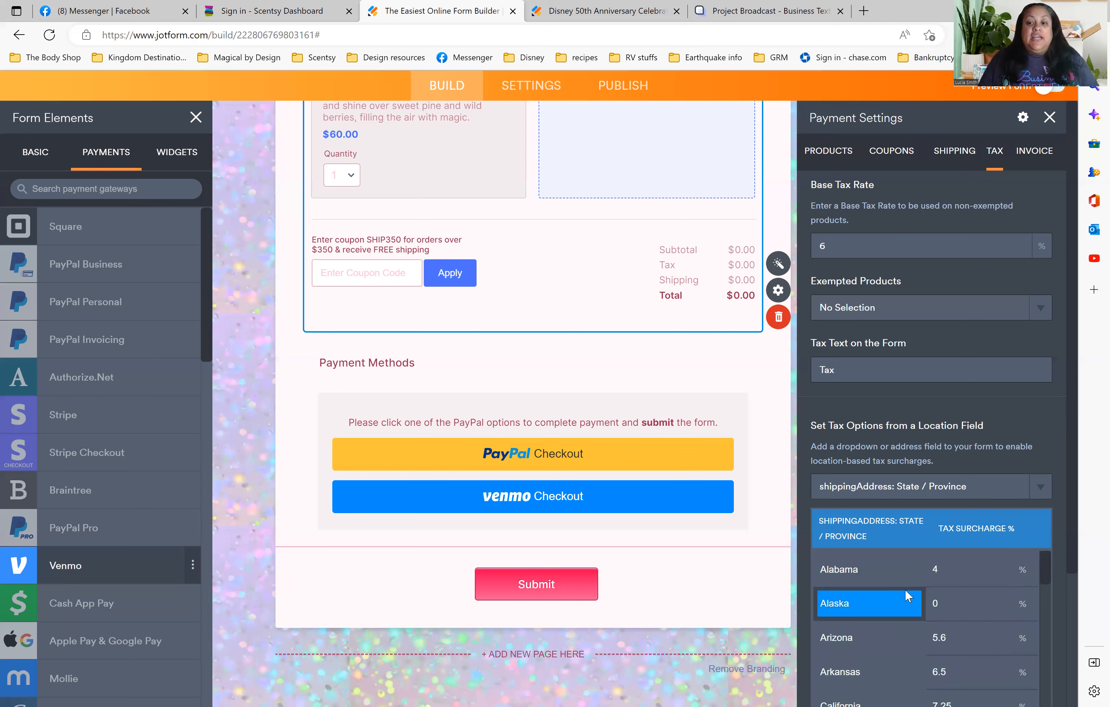
scroll(905, 589, down, 1)
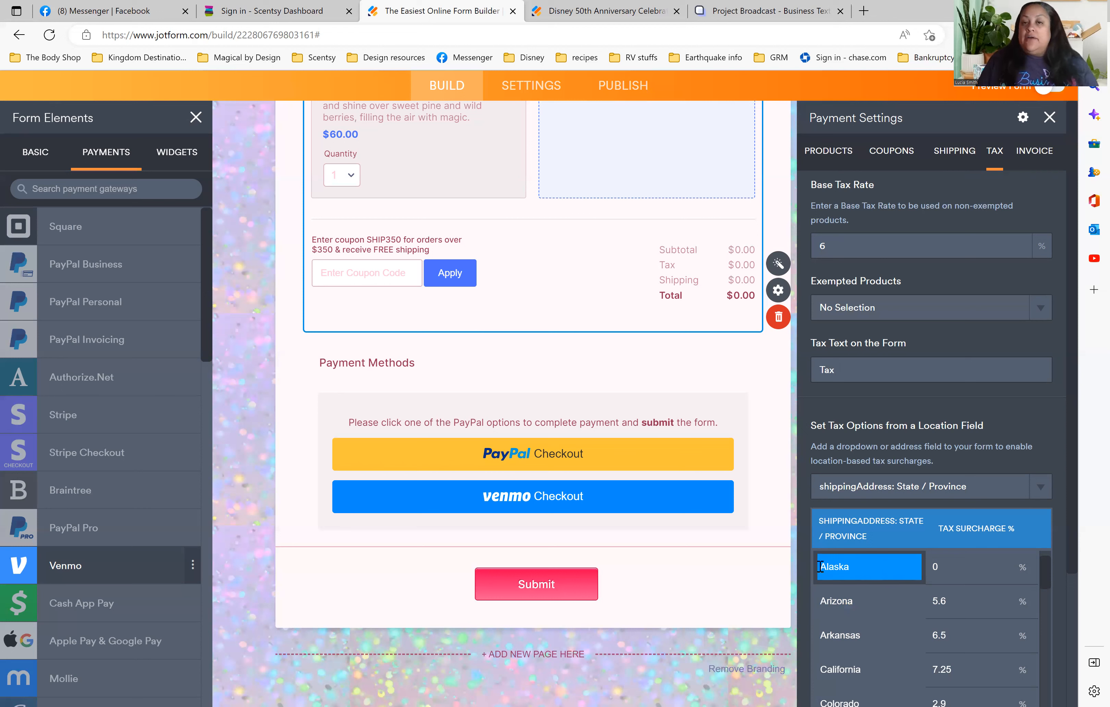
scroll(914, 630, down, 1)
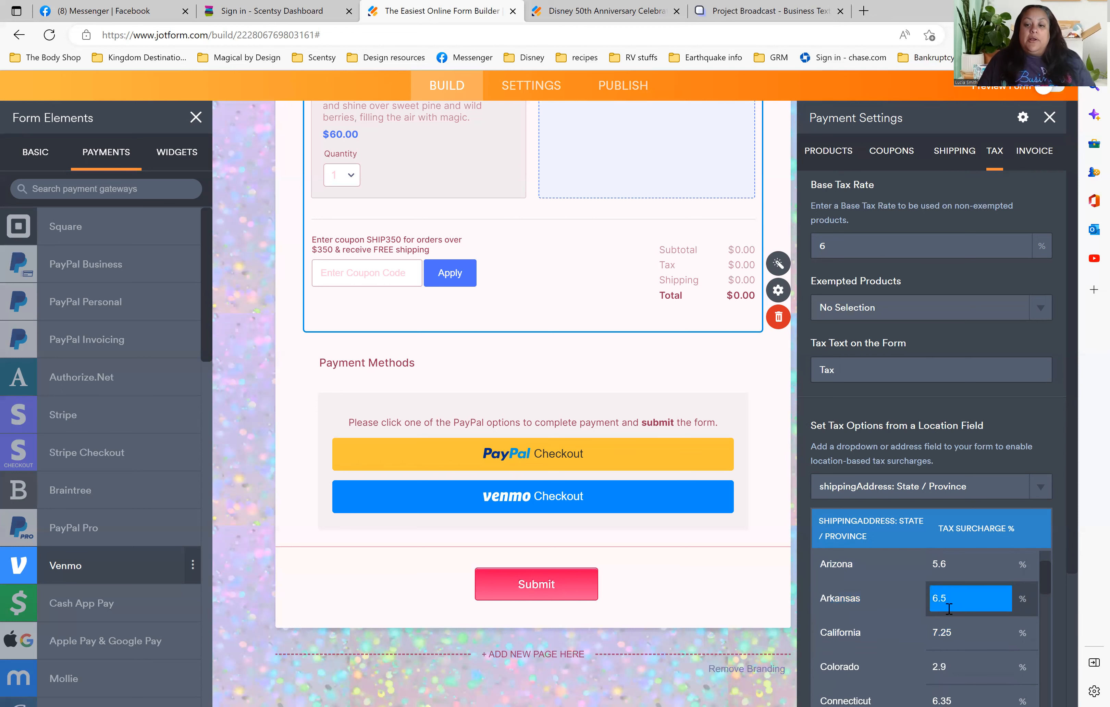
scroll(896, 613, down, 1)
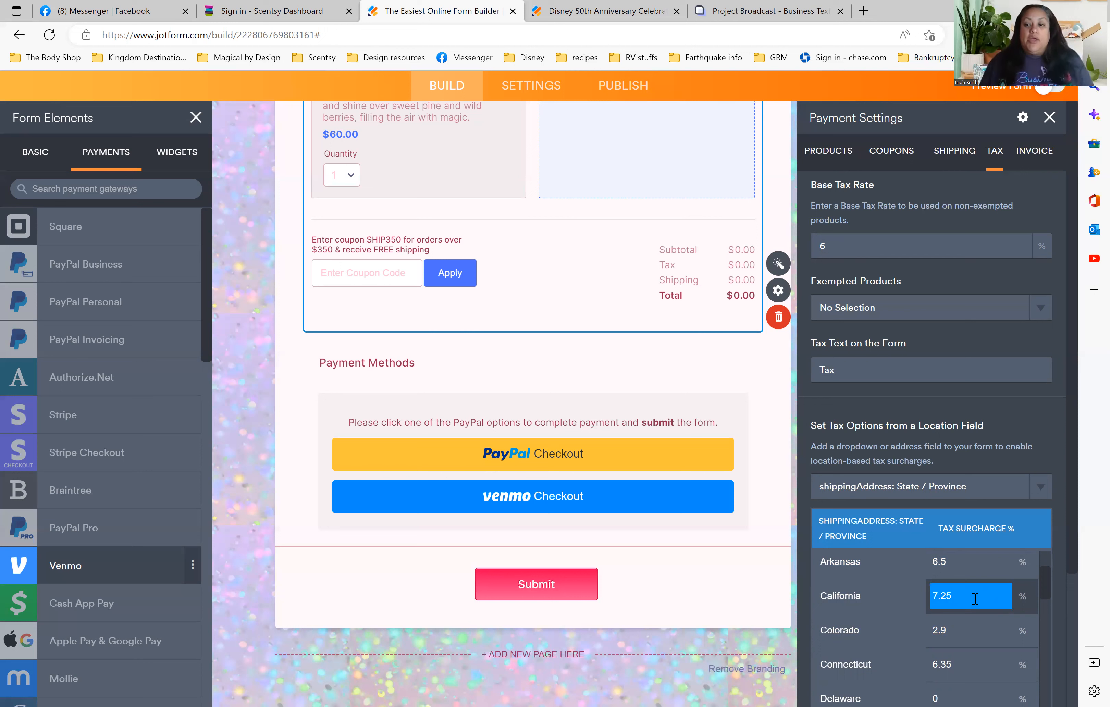
key(Tab)
key(Tab)
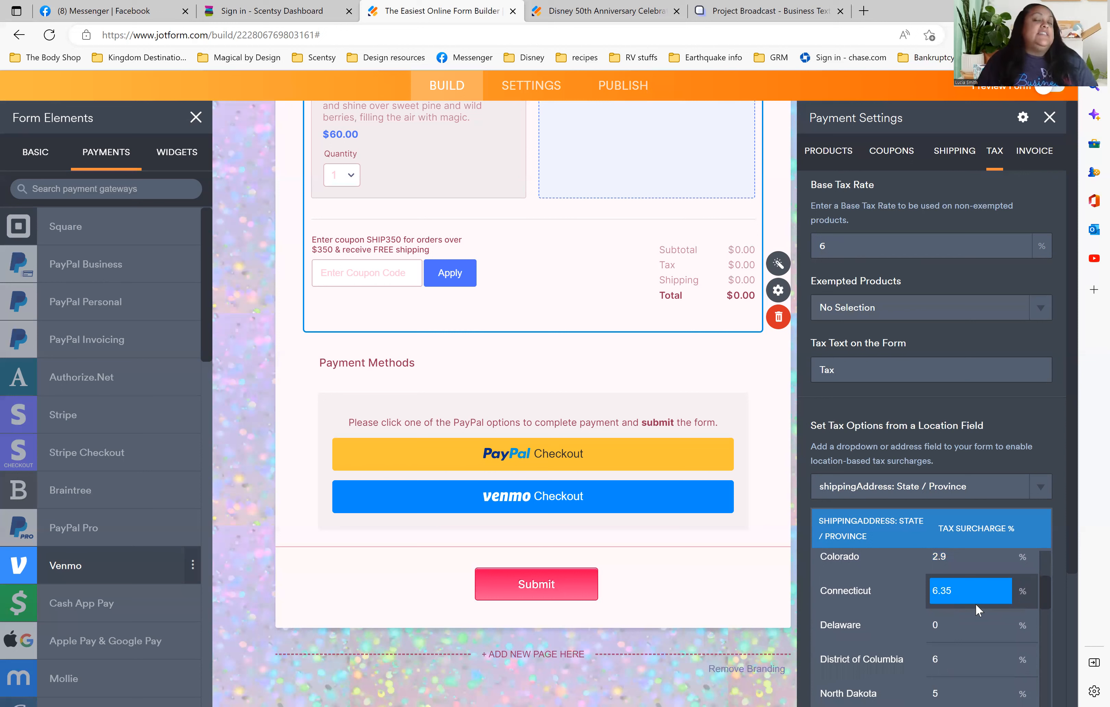
click(876, 600)
click(882, 642)
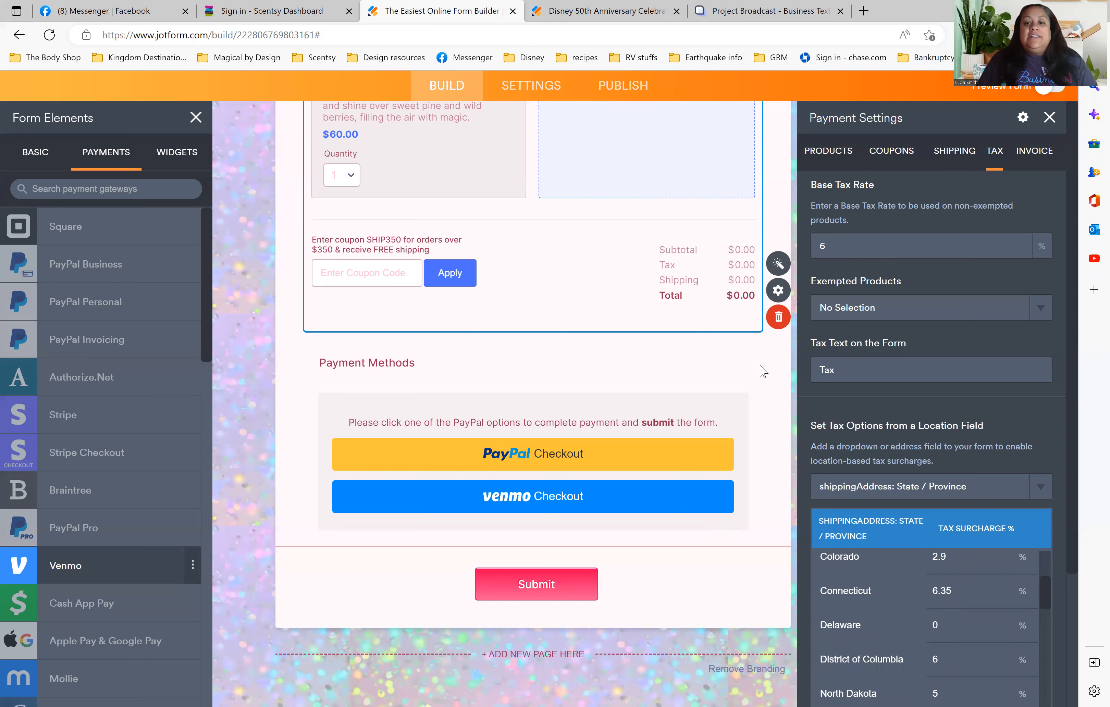
Step: Switch to the published Disney 50th Anniversary form and highlight the tax amount in the order summary
click(542, 22)
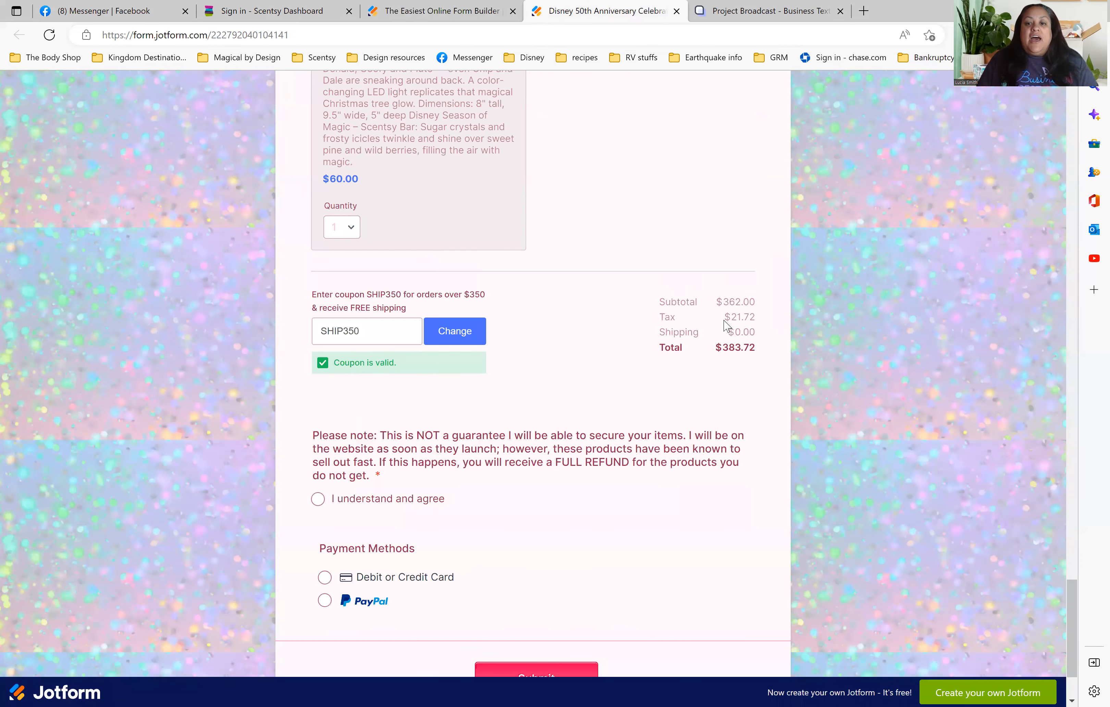
drag(731, 317, 756, 317)
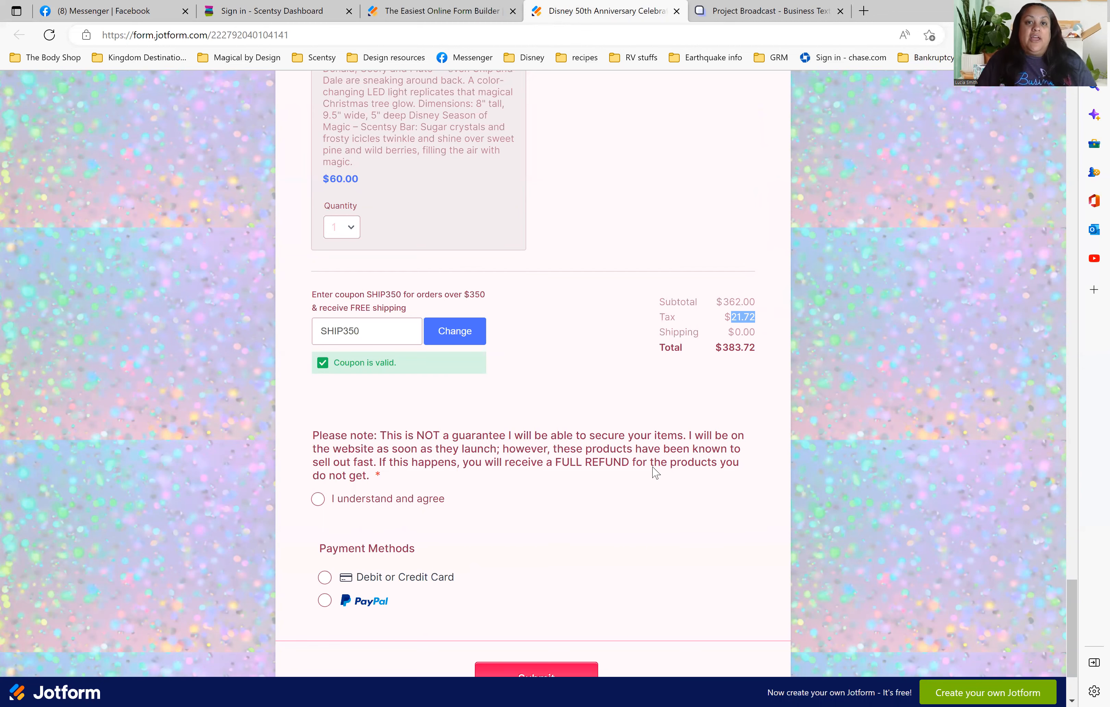
Step: Fill in the city and the state/province of the shipping address on the published form
scroll(656, 473, up, 1)
scroll(655, 472, up, 10)
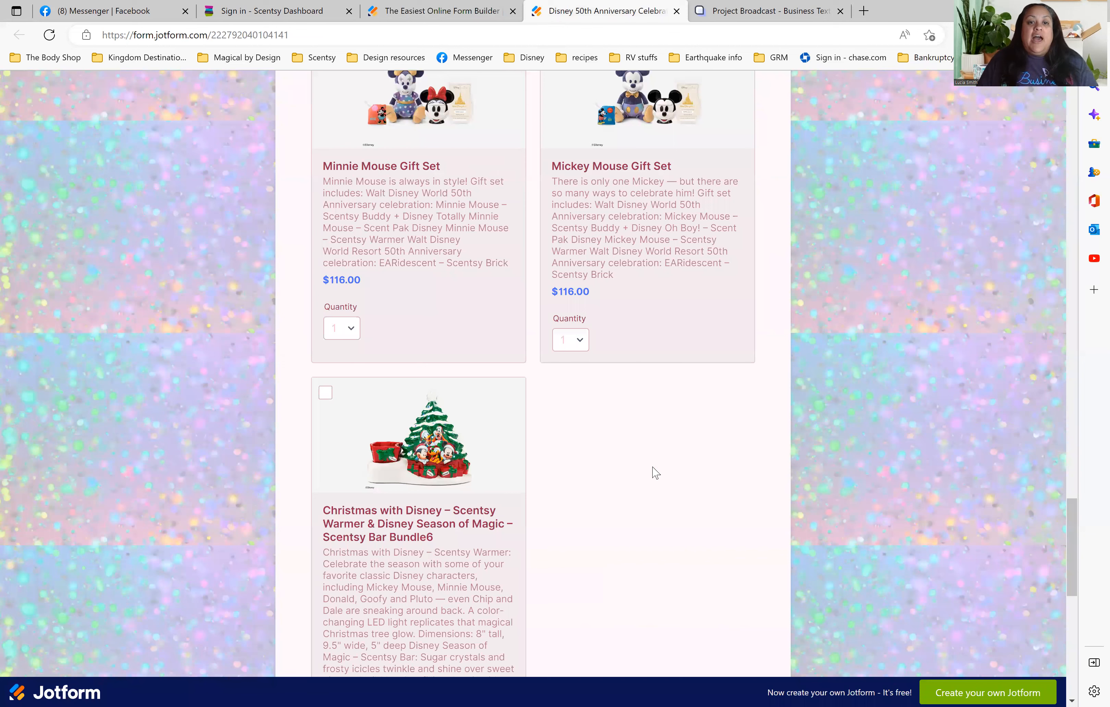
scroll(578, 425, up, 20)
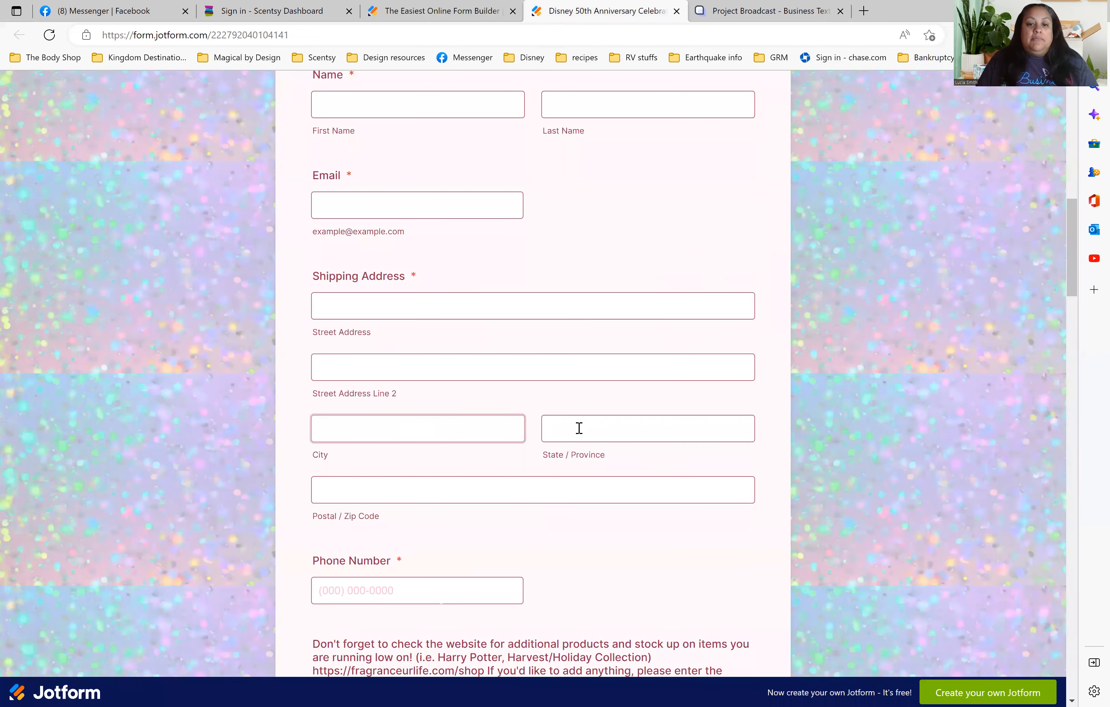
click(579, 427)
text(California)
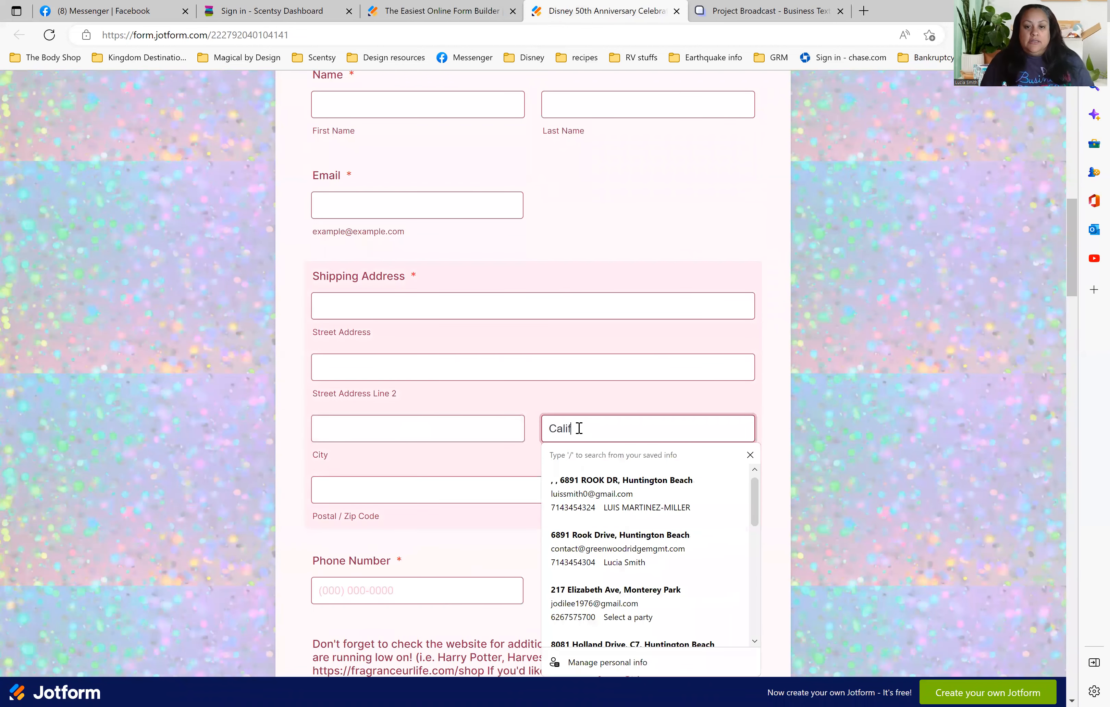
click(453, 437)
text(Huntington)
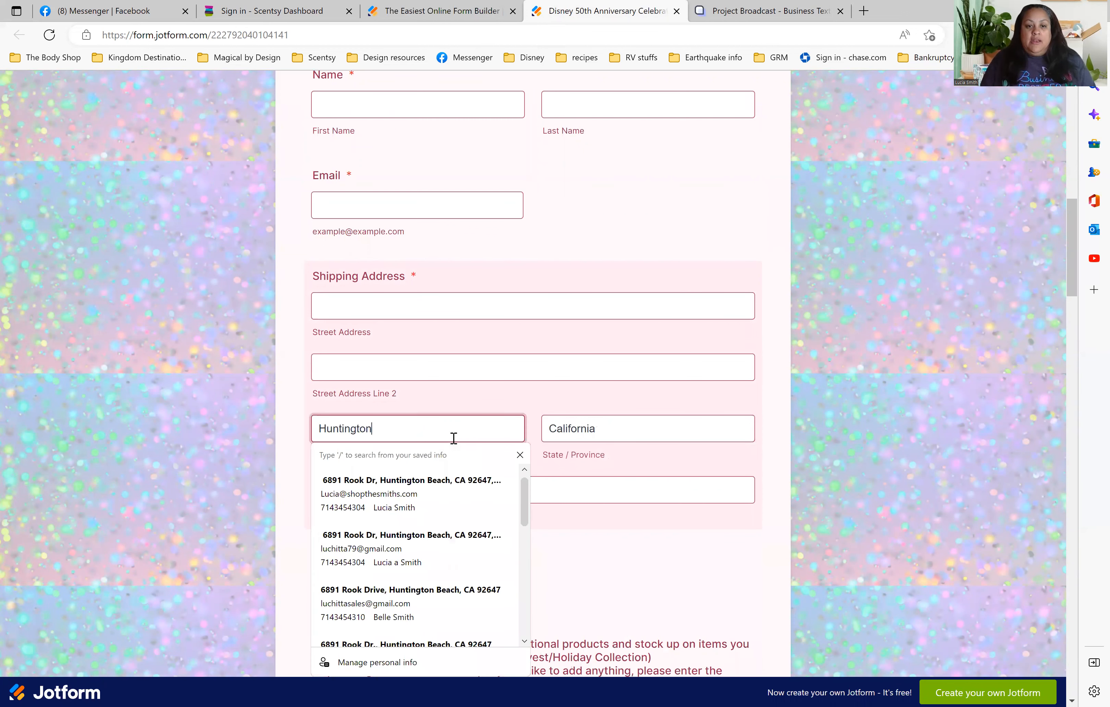
text( Beach)
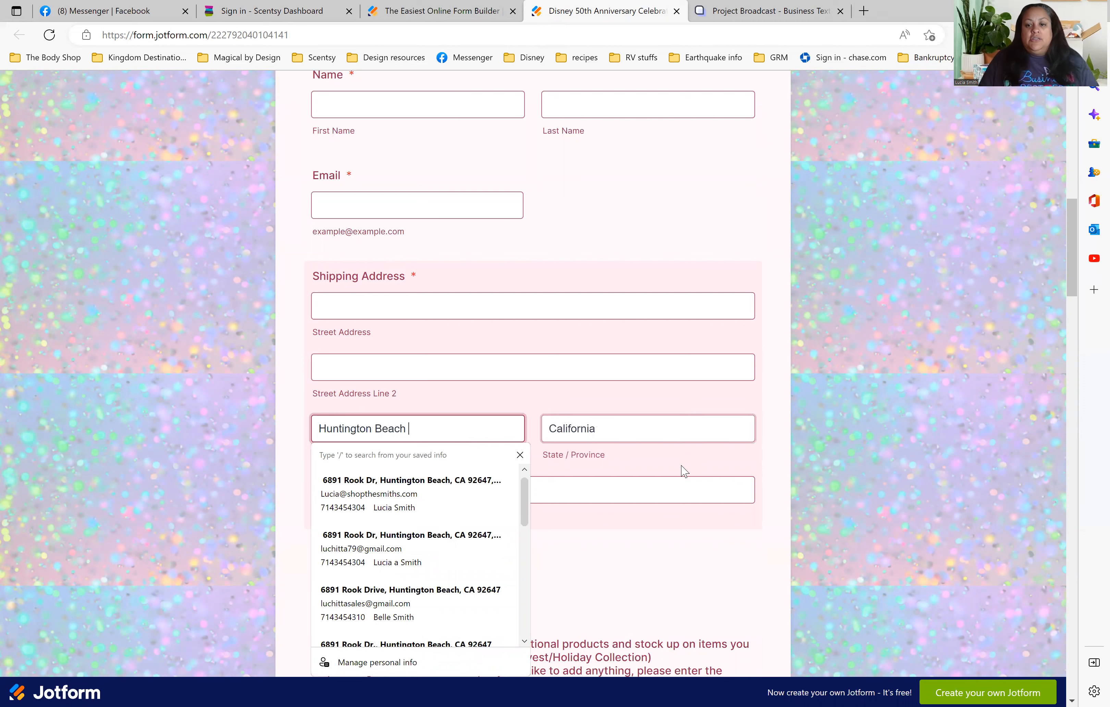
click(738, 485)
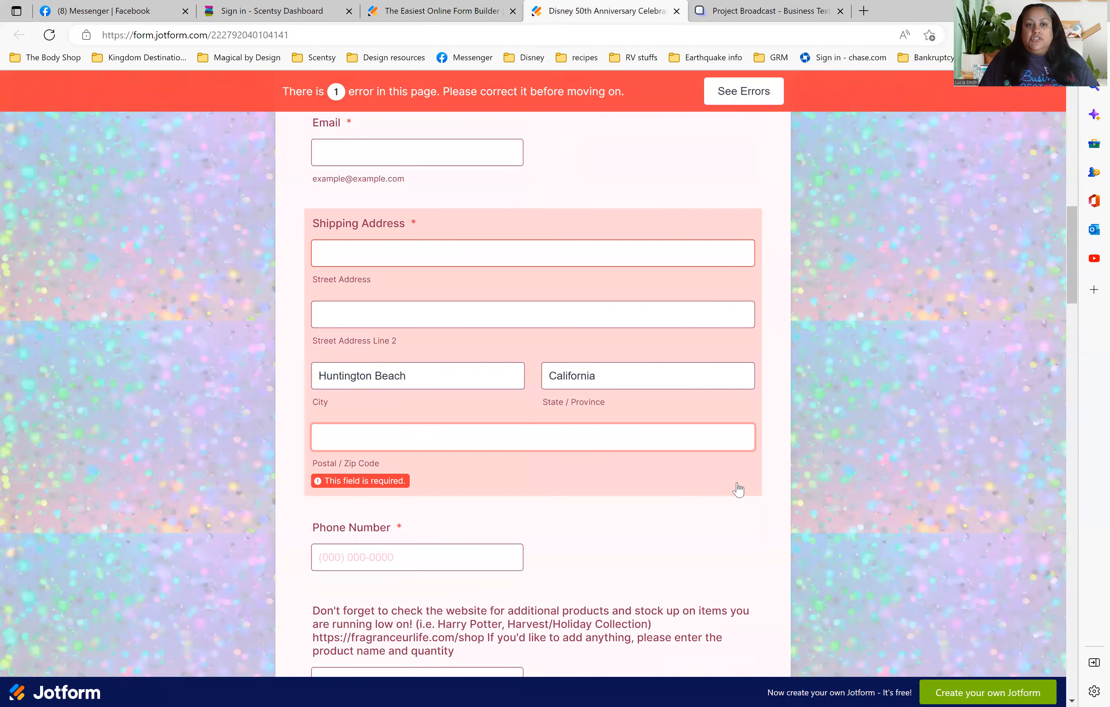
Step: Highlight the tax charged for the California shipping address in the published form's order summary, and return to the form builder
scroll(523, 88, down, 5)
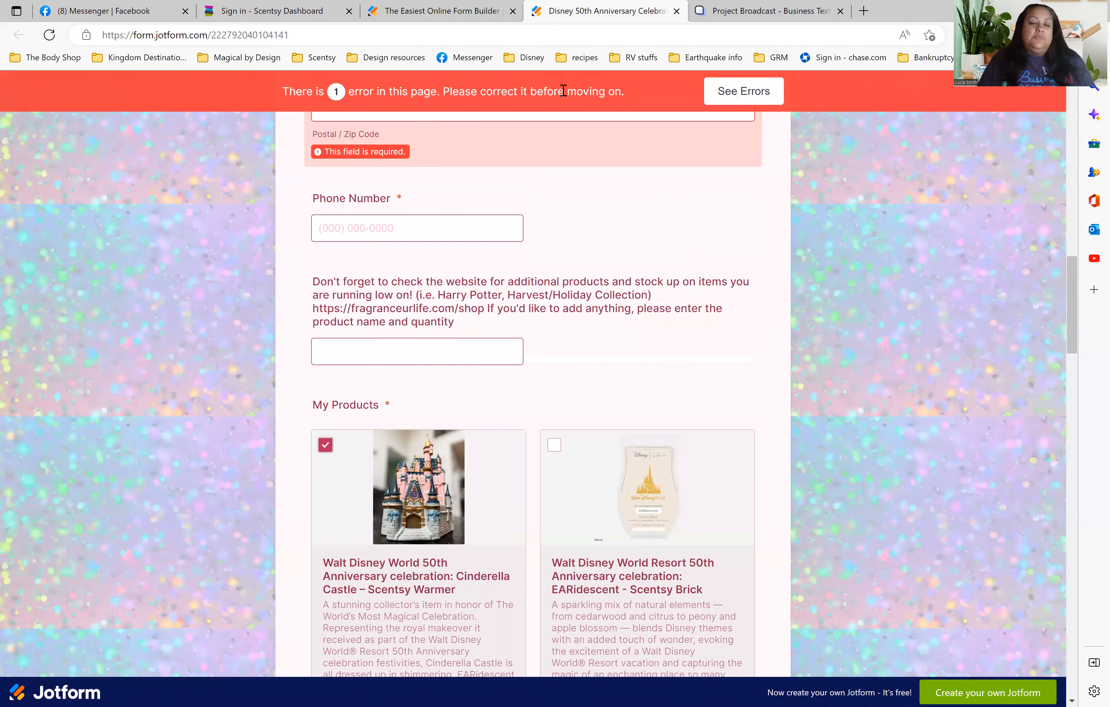
scroll(590, 297, up, 3)
click(664, 363)
scroll(665, 363, down, 5)
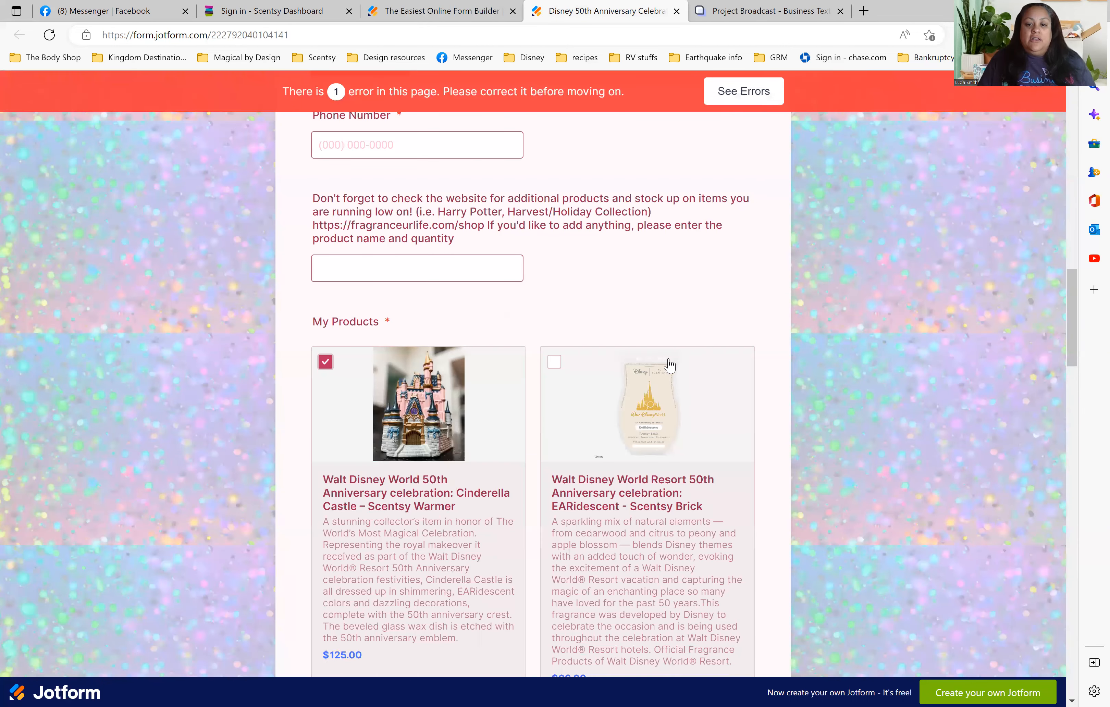
scroll(672, 363, down, 10)
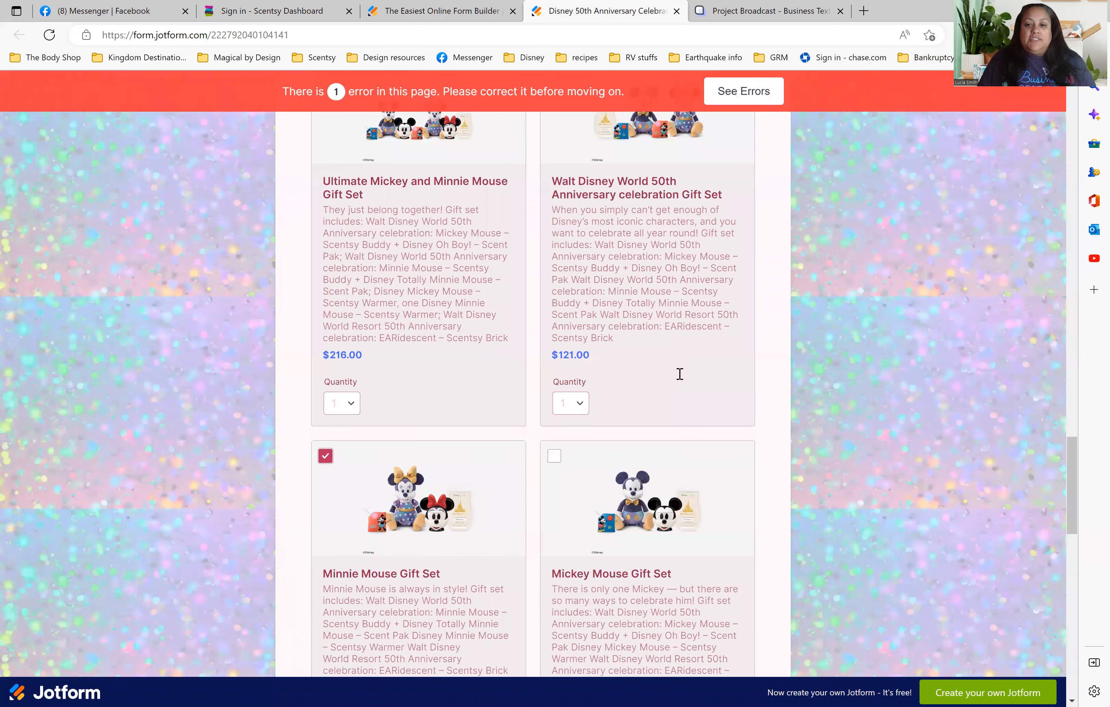
scroll(737, 350, down, 10)
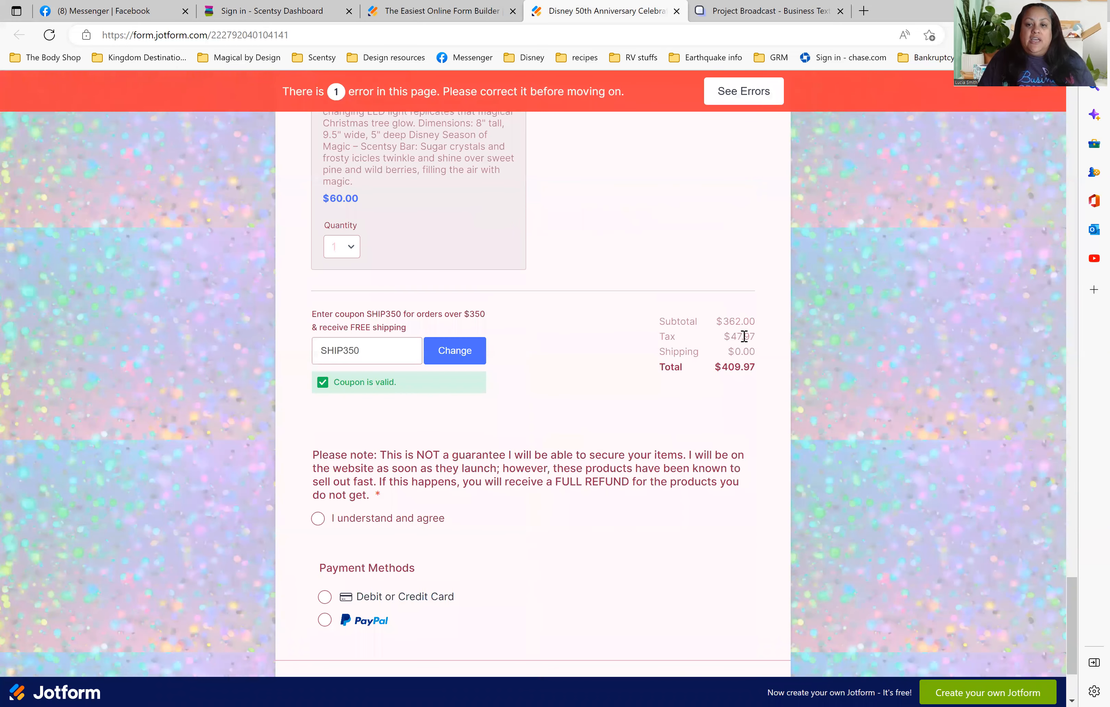
double_click(754, 335)
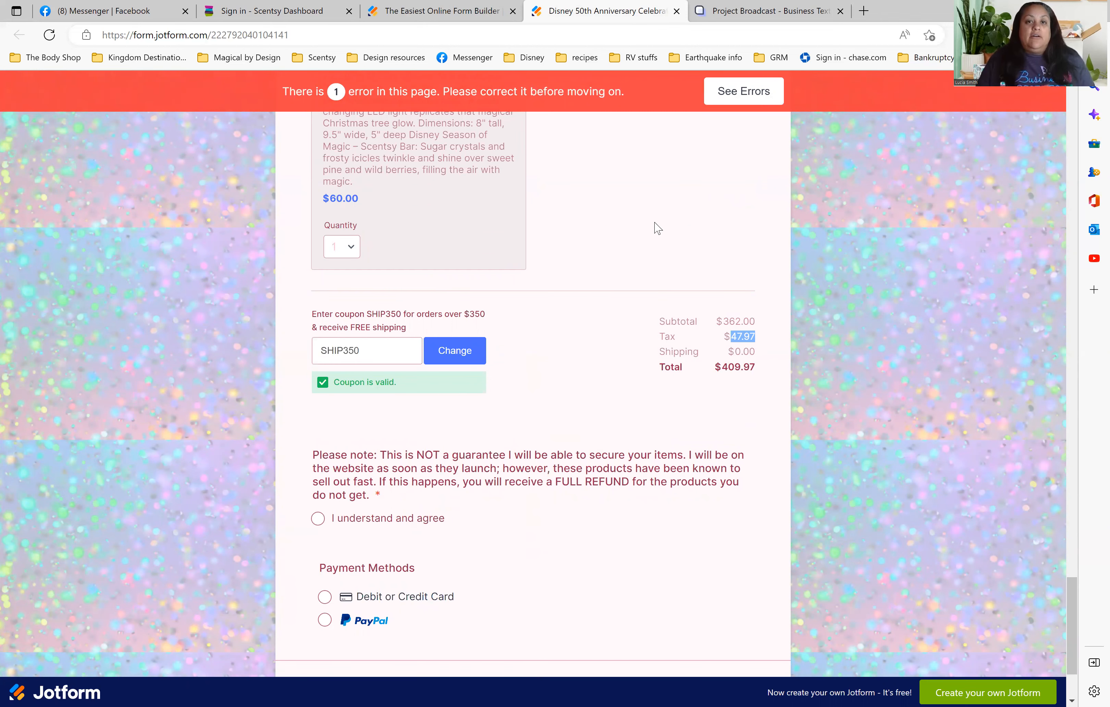
click(441, 11)
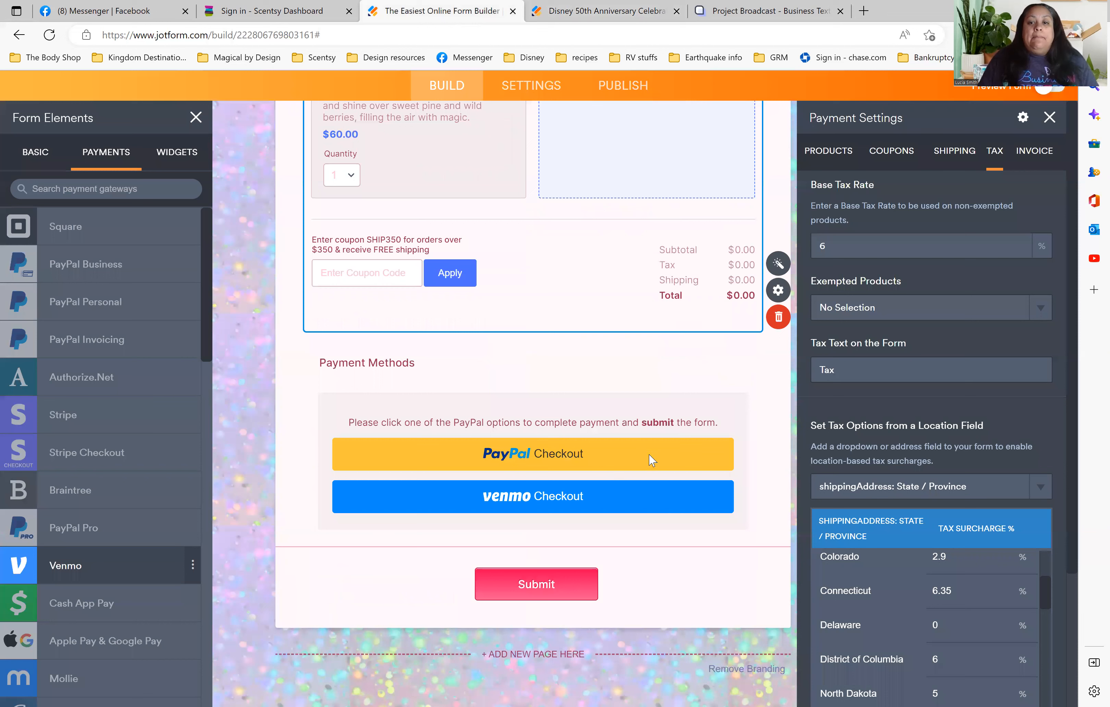